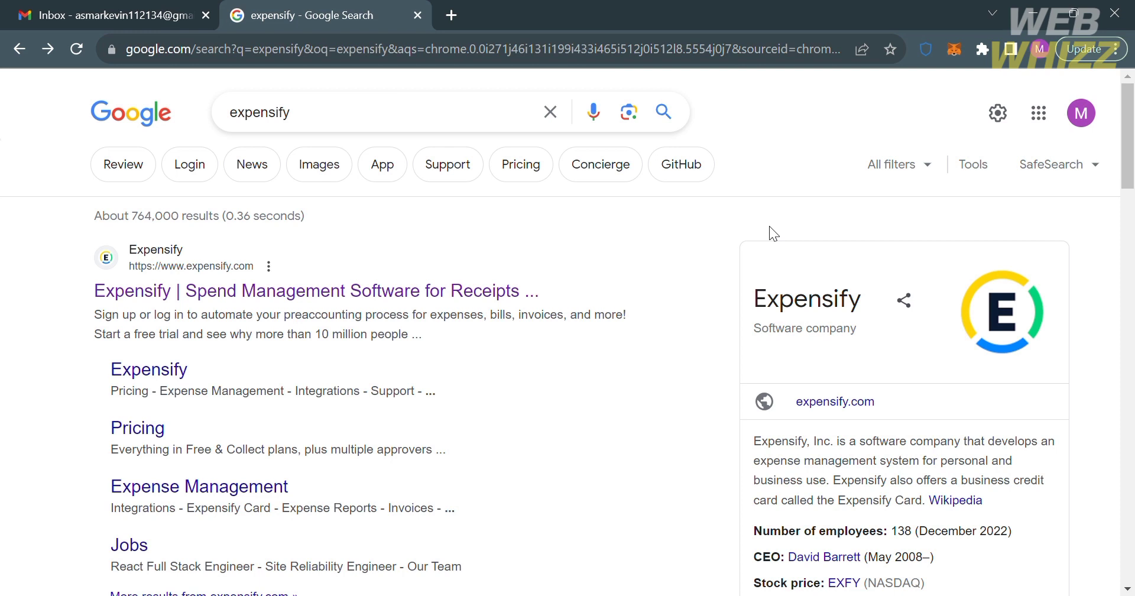
- Open the Expensify website from the search results and sign in with a Google account
left_click(340, 305)
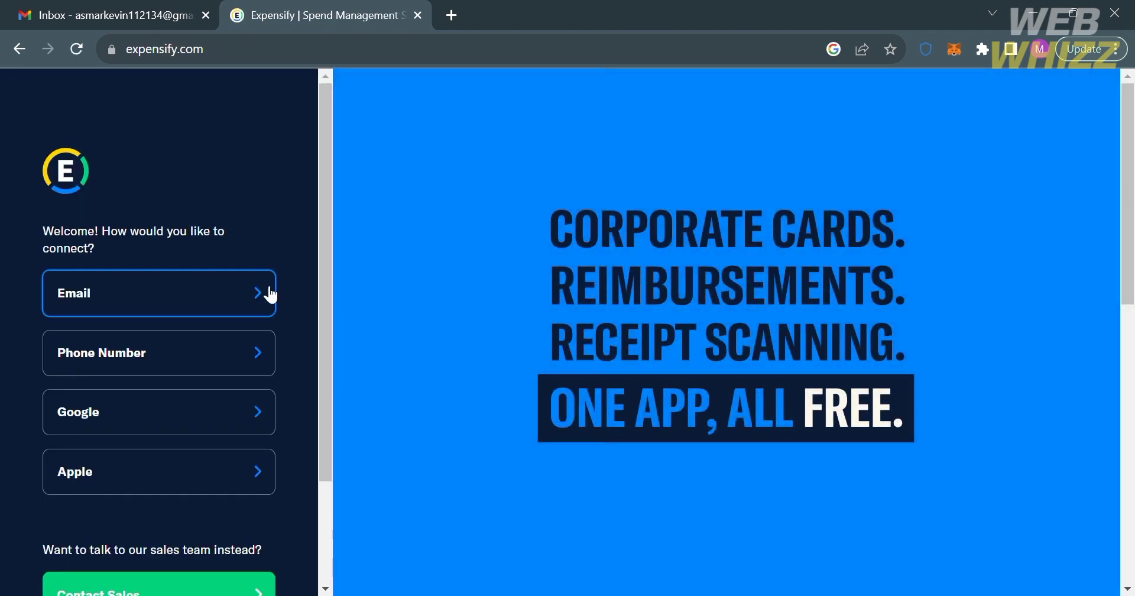
scroll(228, 223, "down", 2)
scroll(229, 223, "up", 2)
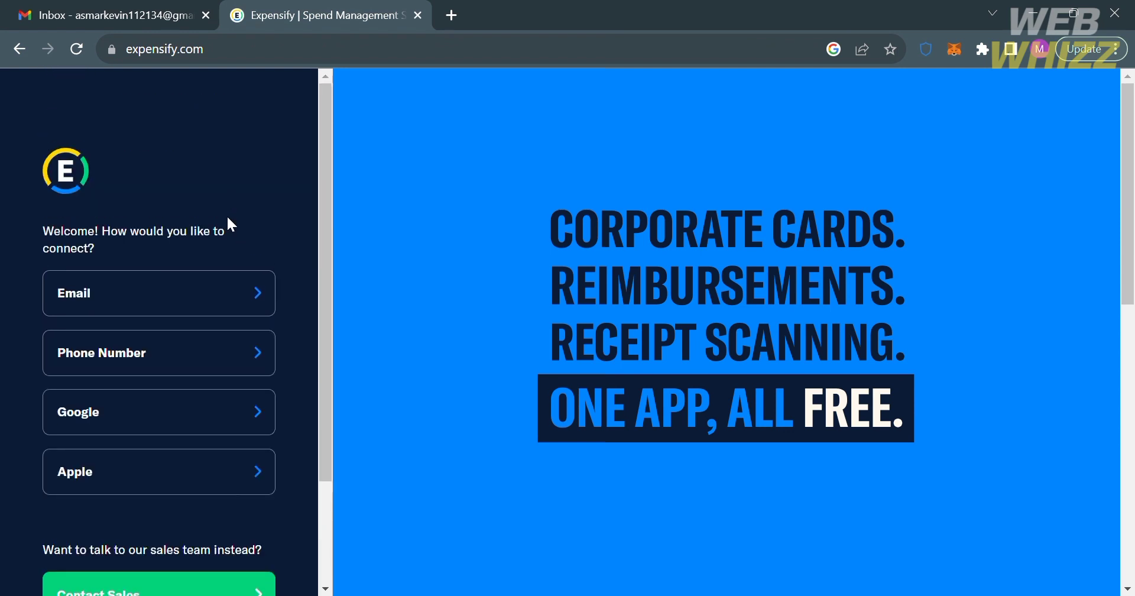
scroll(231, 225, "down", 2)
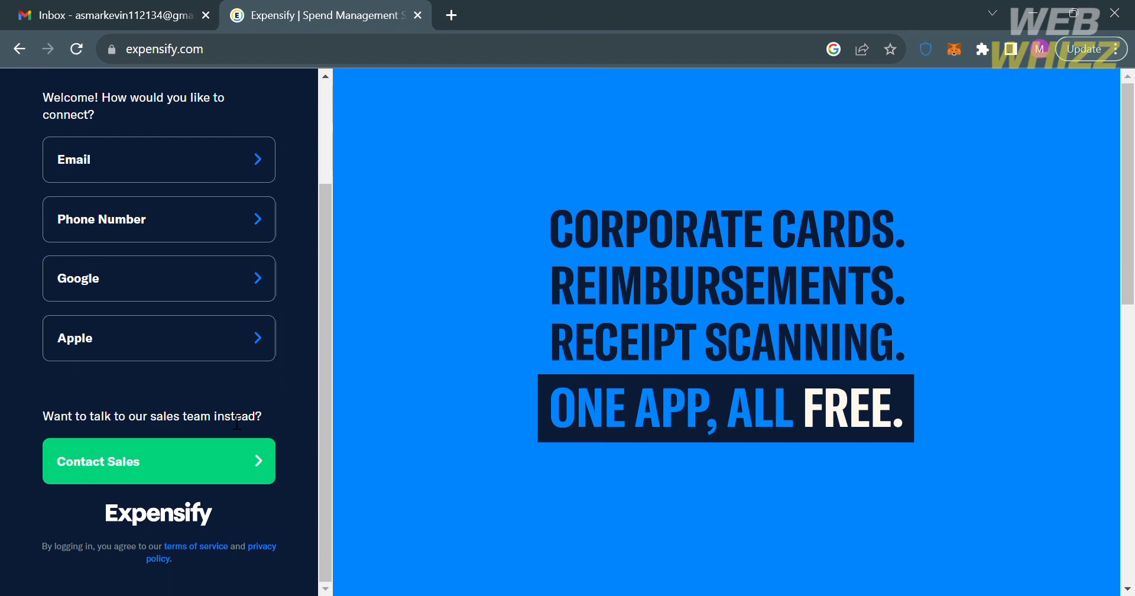
scroll(227, 414, "up", 1)
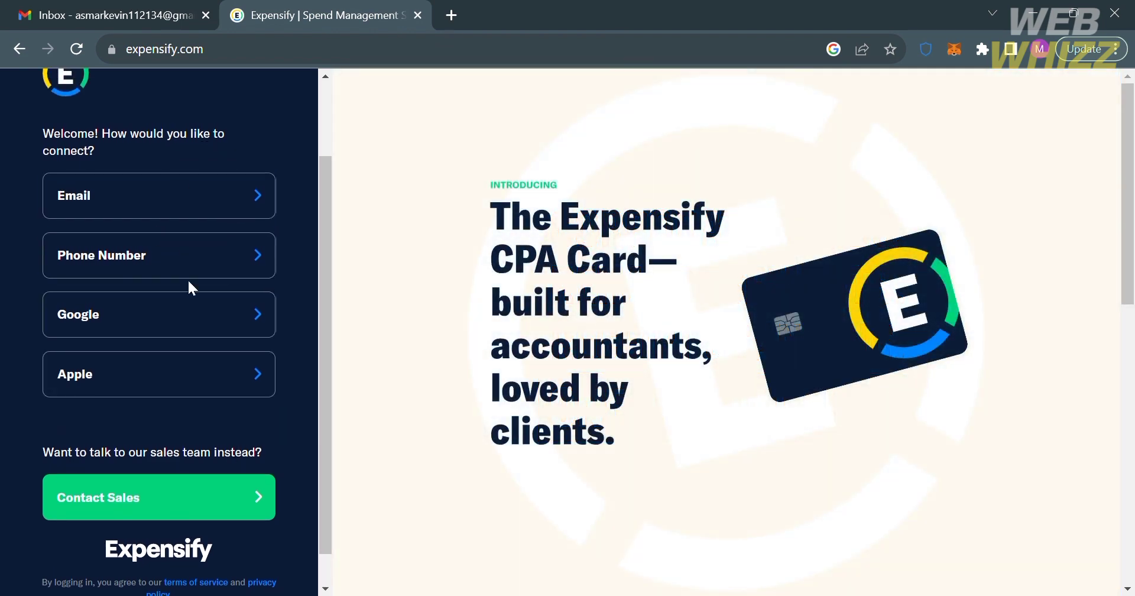
left_click(231, 318)
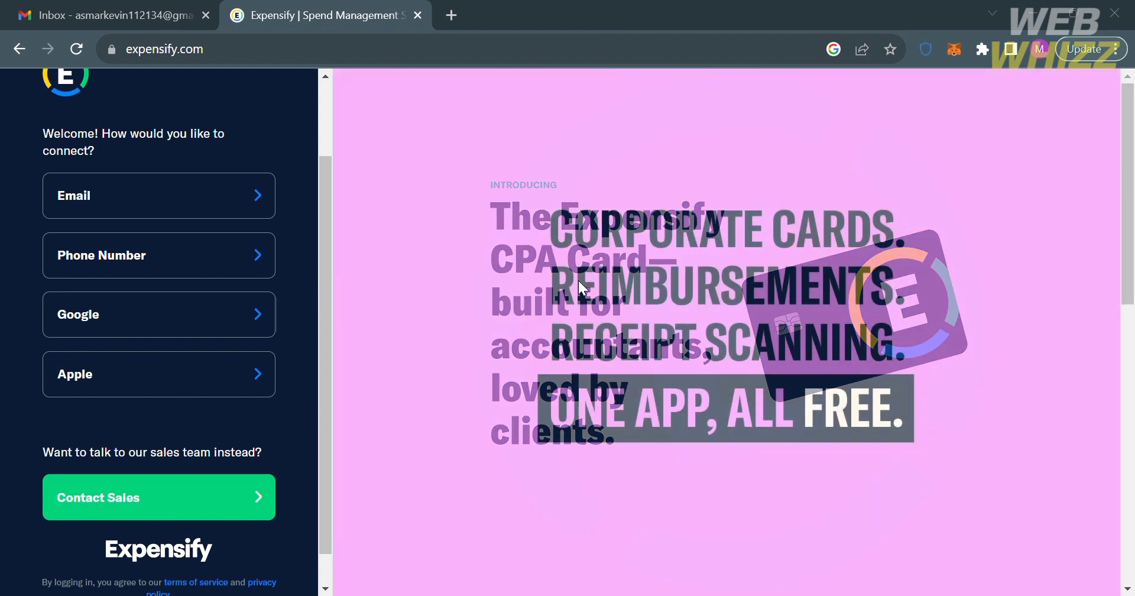
key("Tab")
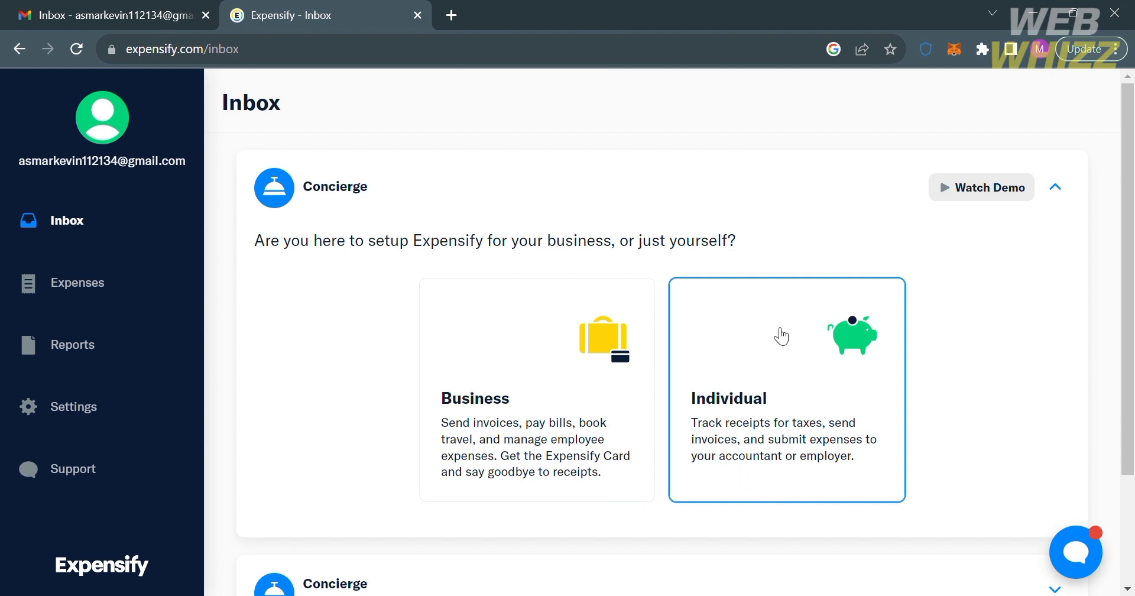
- Set up the account for Individual use with Submit Expenses as its purpose
left_click(801, 319)
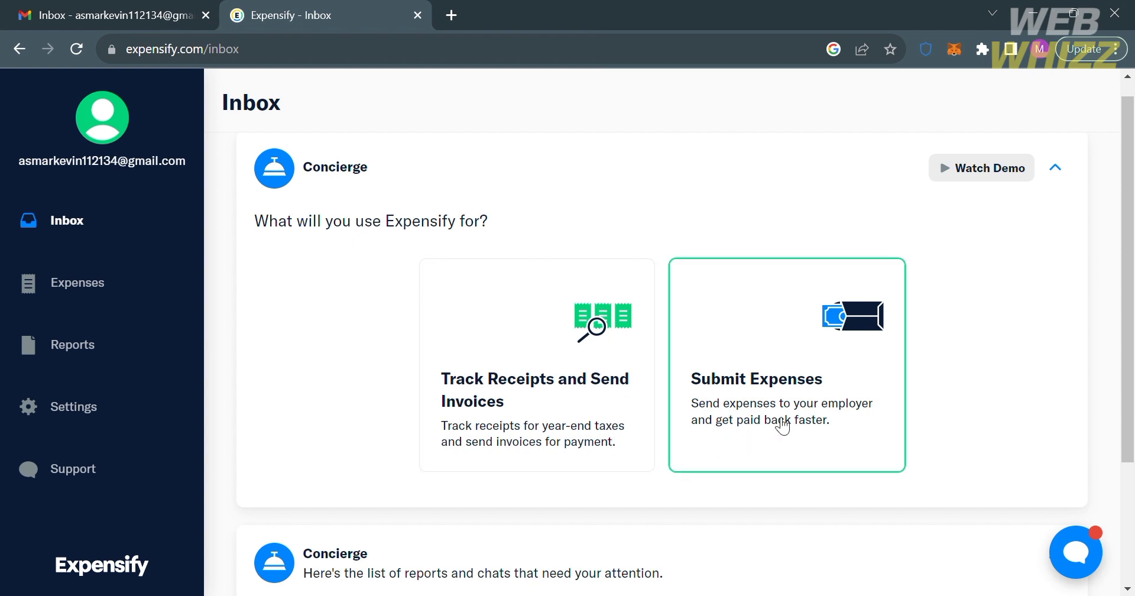
left_click(787, 332)
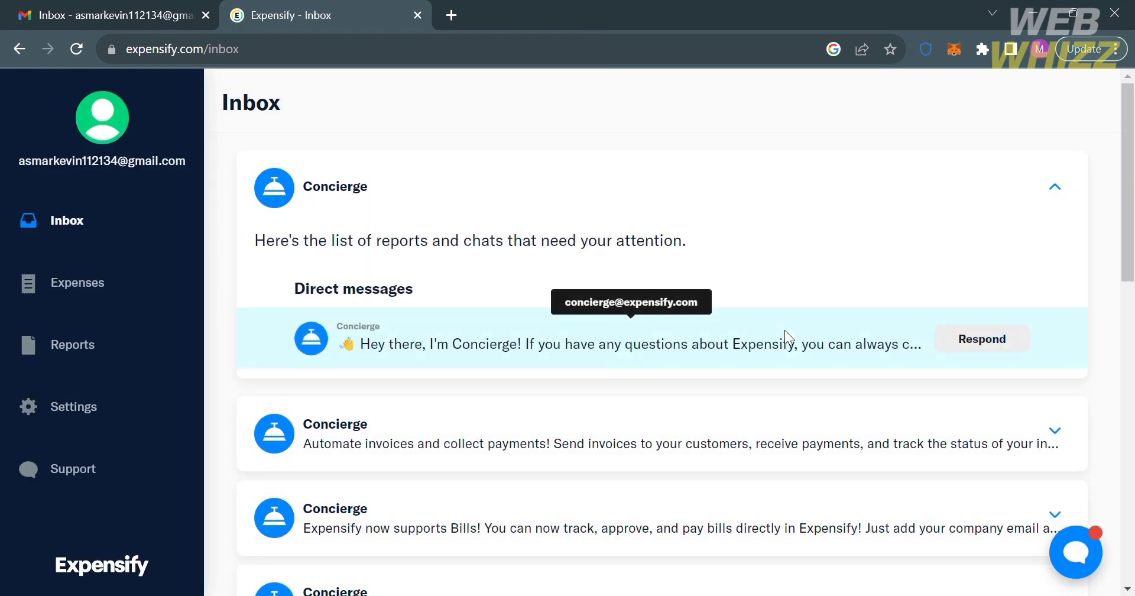
- Review the Concierge messages and suggested tasks in the inbox
scroll(816, 473, "down", 3)
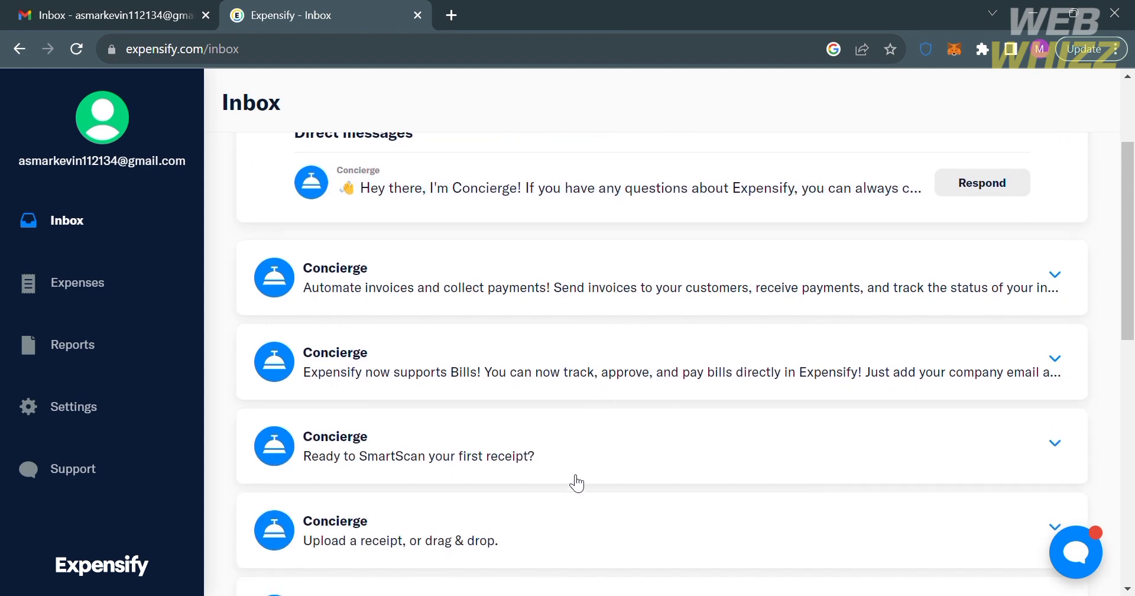
scroll(576, 477, "down", 10)
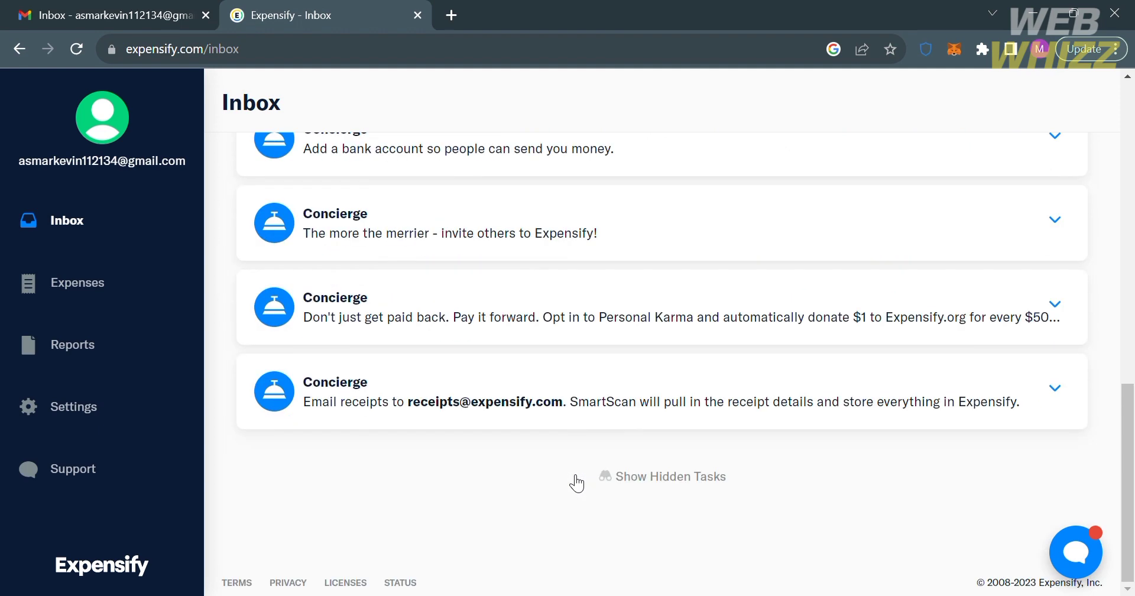
scroll(571, 476, "up", 10)
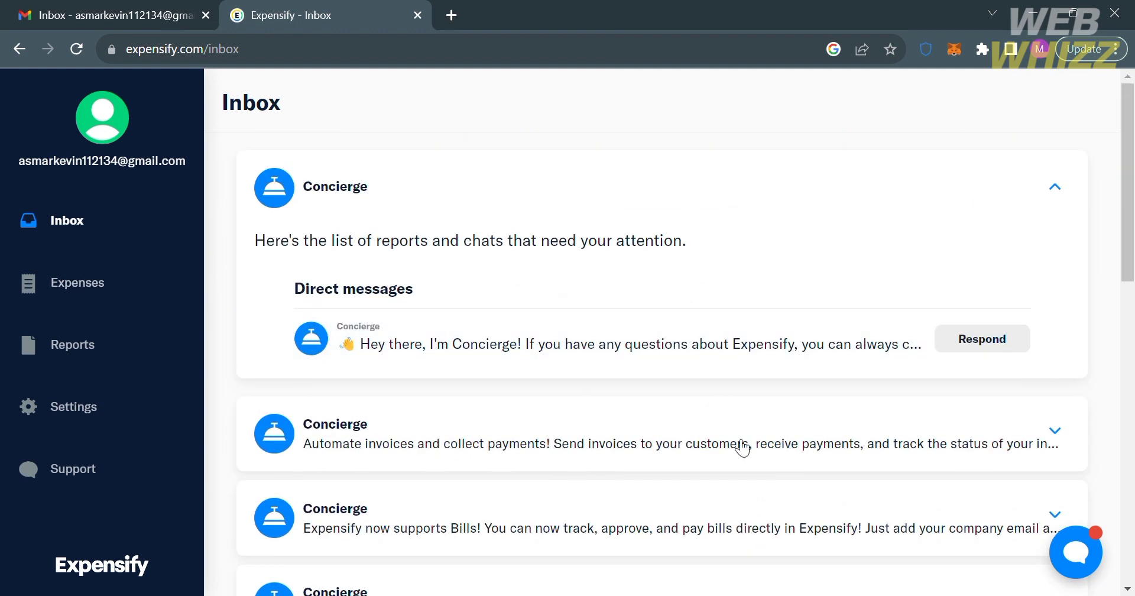
scroll(743, 478, "down", 5)
scroll(744, 478, "down", 5)
scroll(739, 475, "up", 10)
scroll(142, 510, "down", 1)
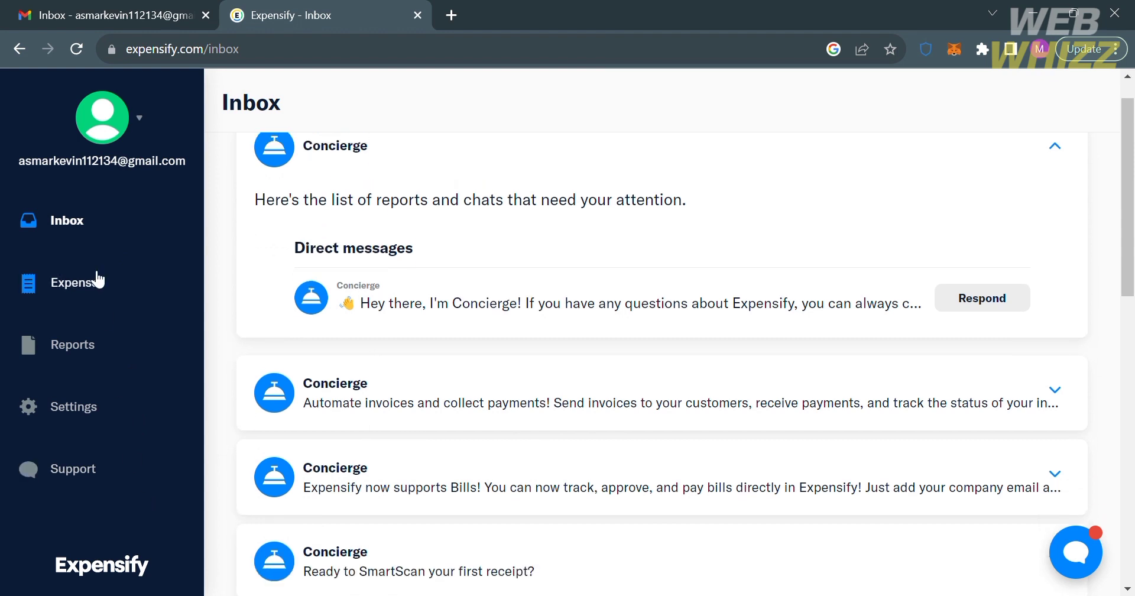
- Go to the Expenses page and start a manually created expense
left_click(98, 281)
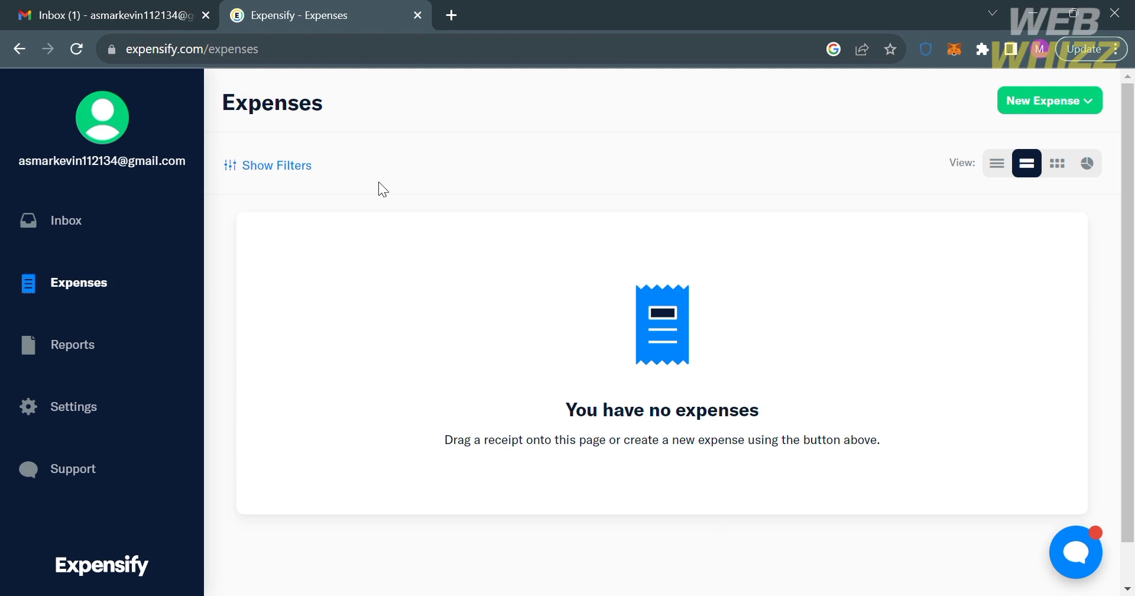
left_click(1054, 114)
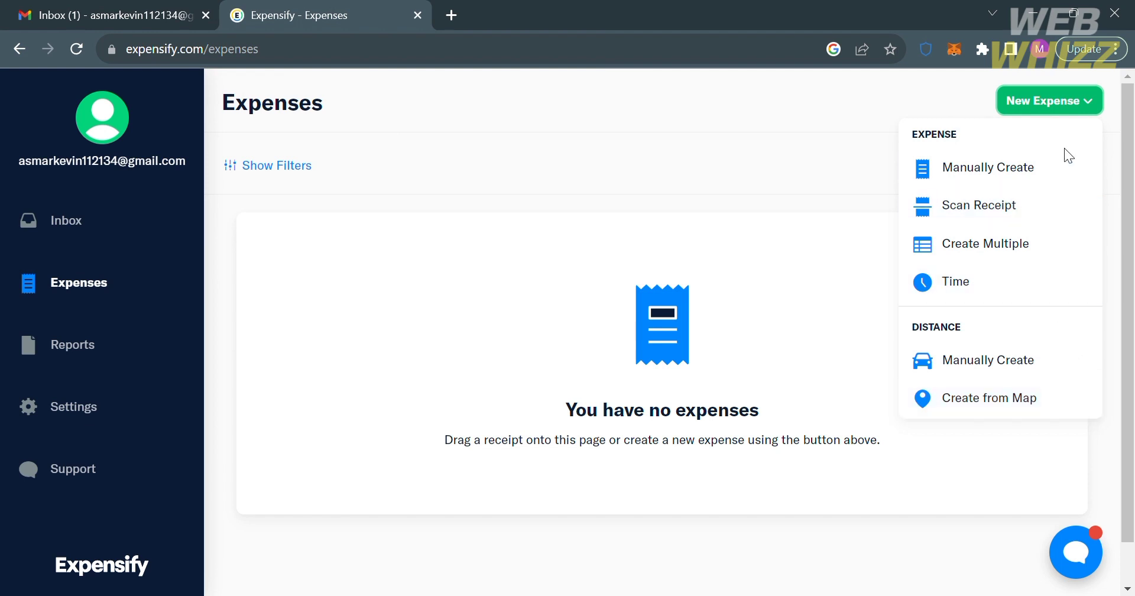
left_click(1042, 179)
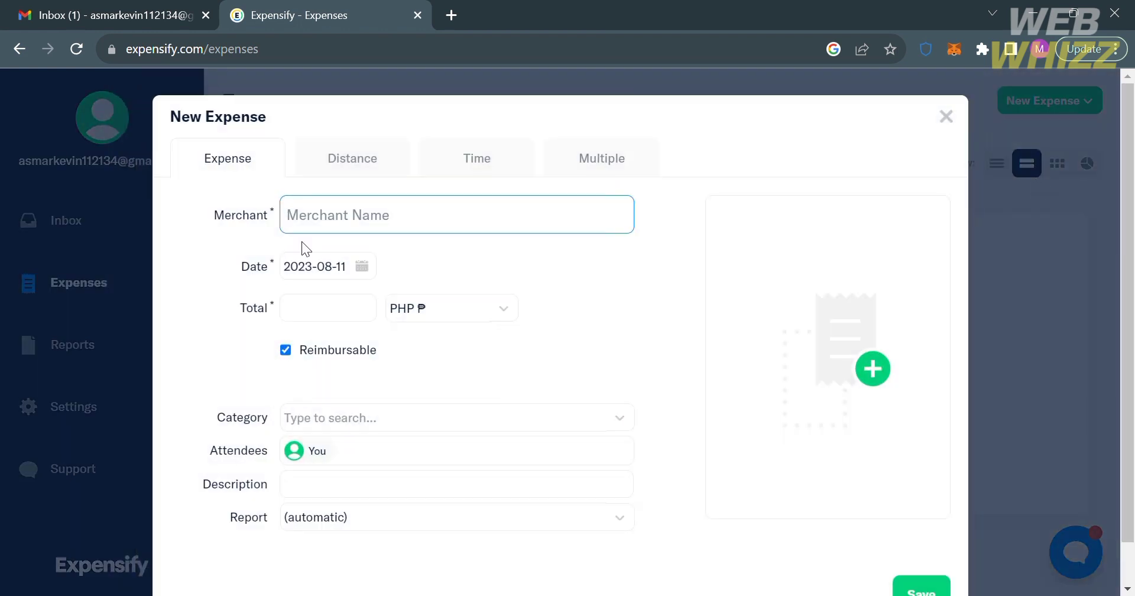
- Look over the Distance, Time and Multiple forms for a new expense, and return to the Expense form
left_click(362, 159)
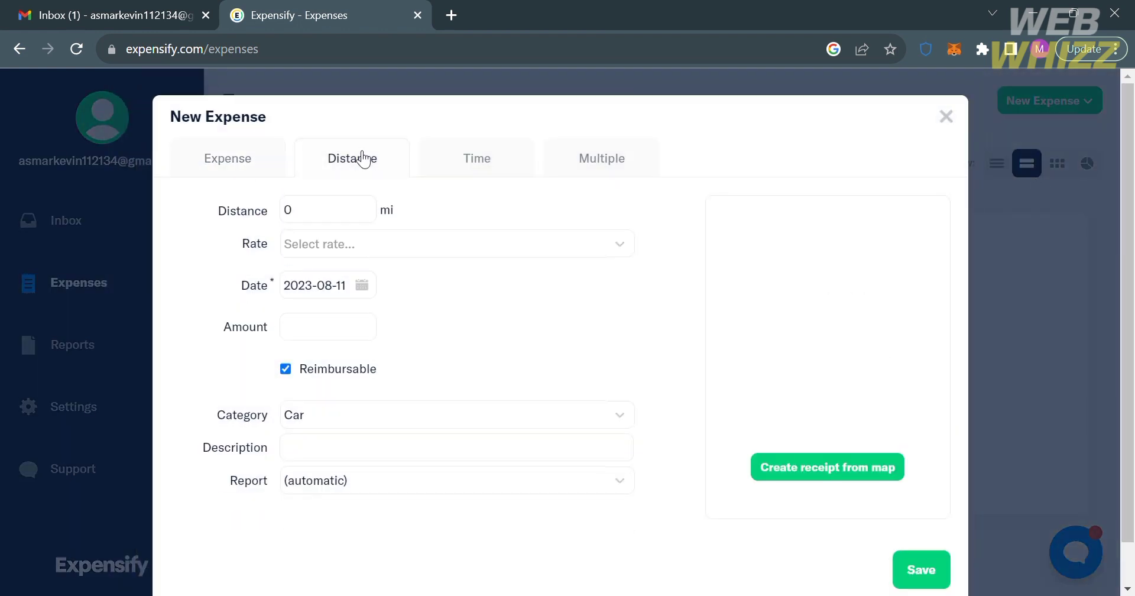
left_click(437, 158)
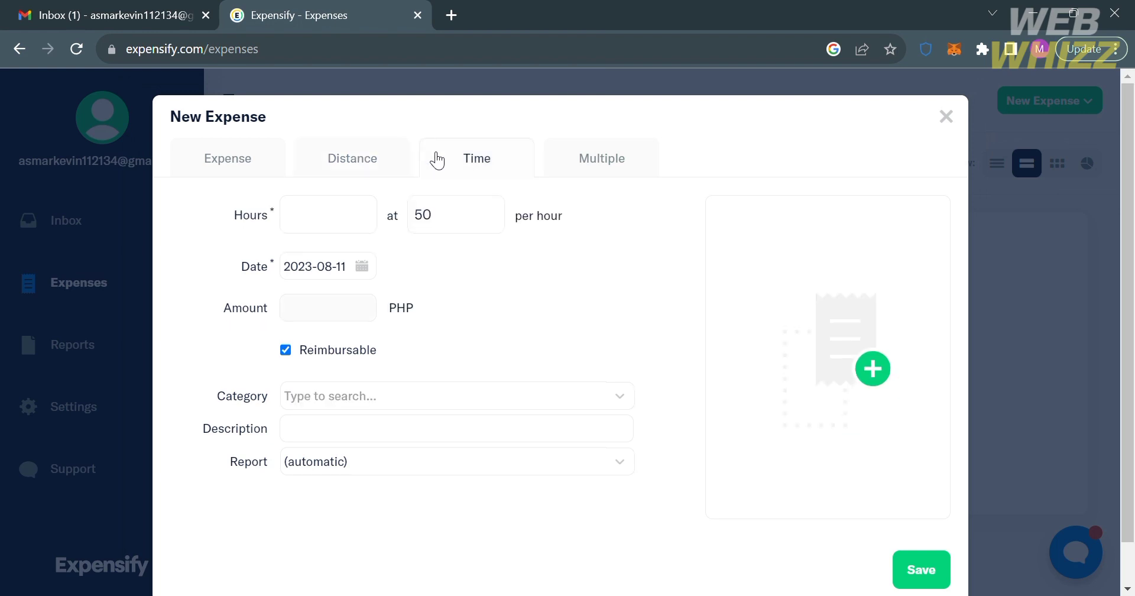
left_click(595, 152)
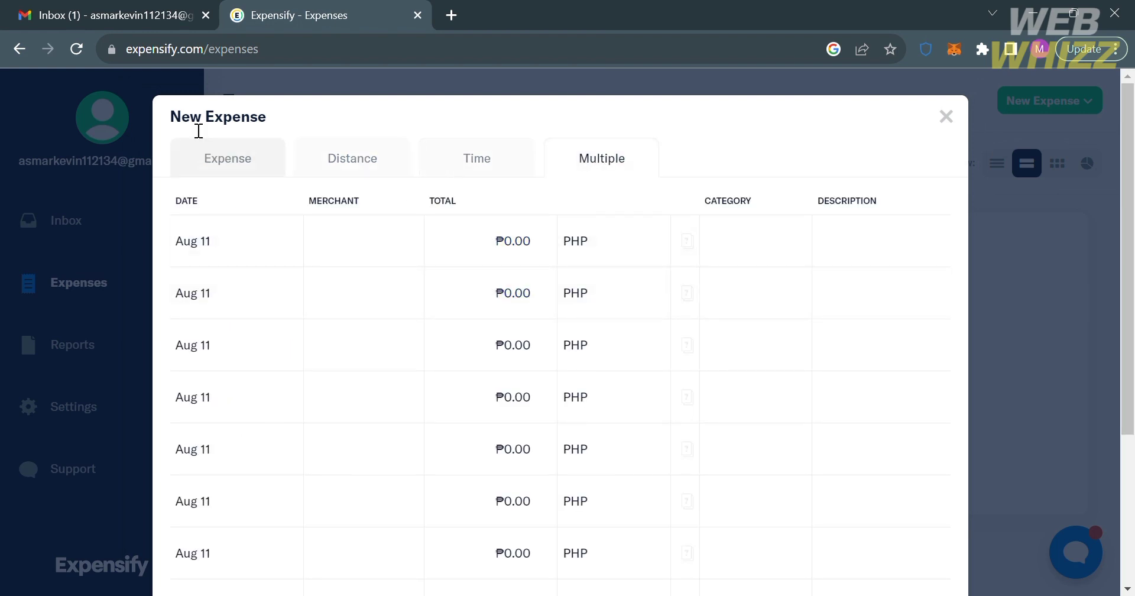
left_click(222, 170)
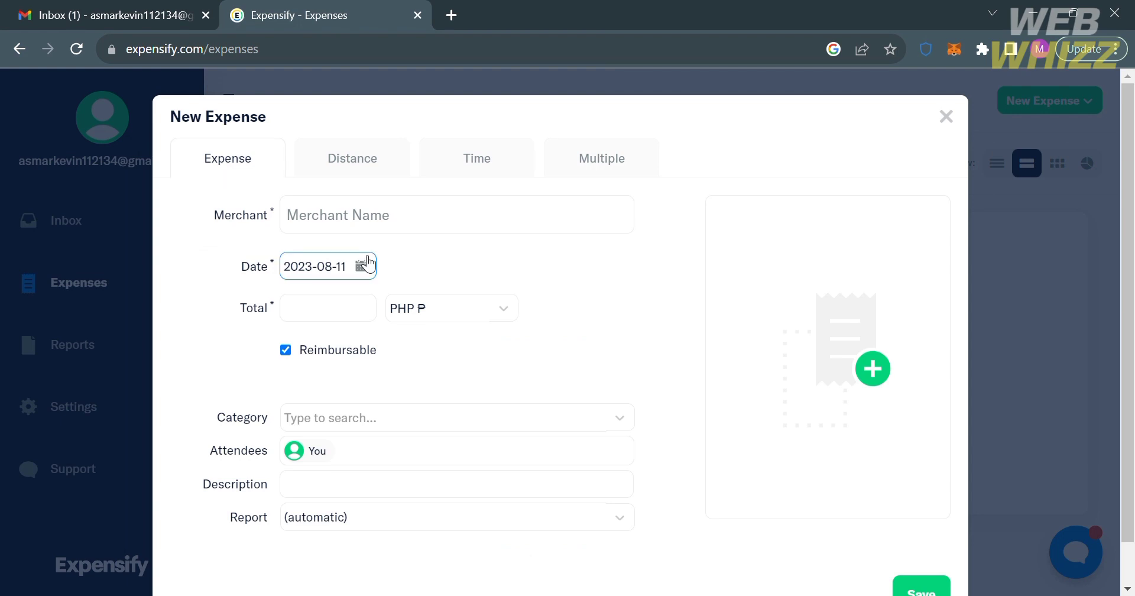
- Set the new expense's merchant to the suggested Chipotle Mexican Grill
left_click(413, 219)
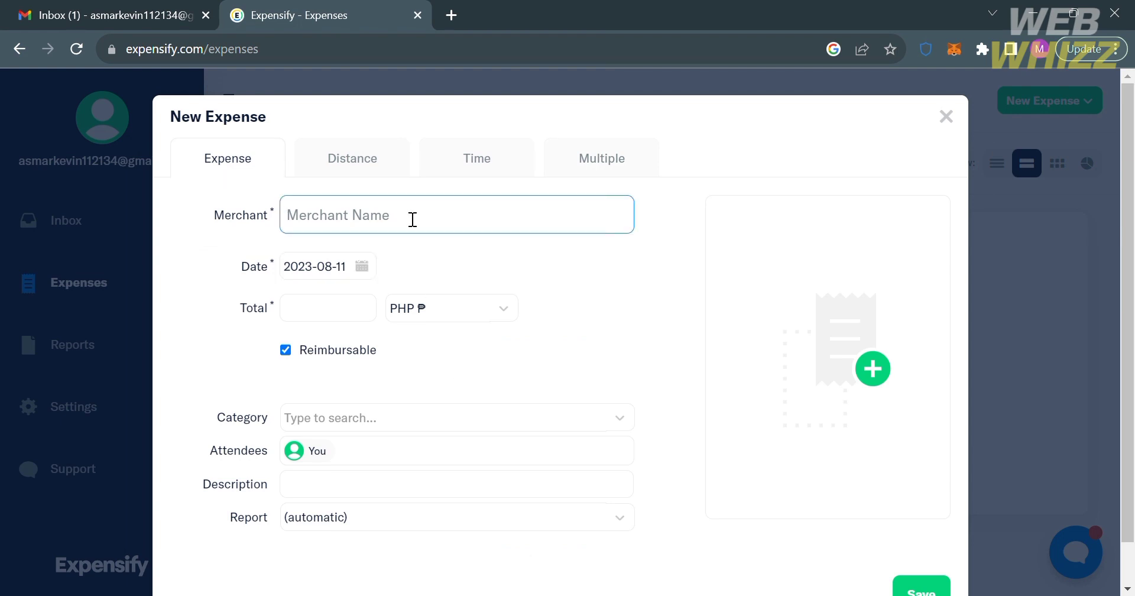
type("Gr")
key("BackSpace")
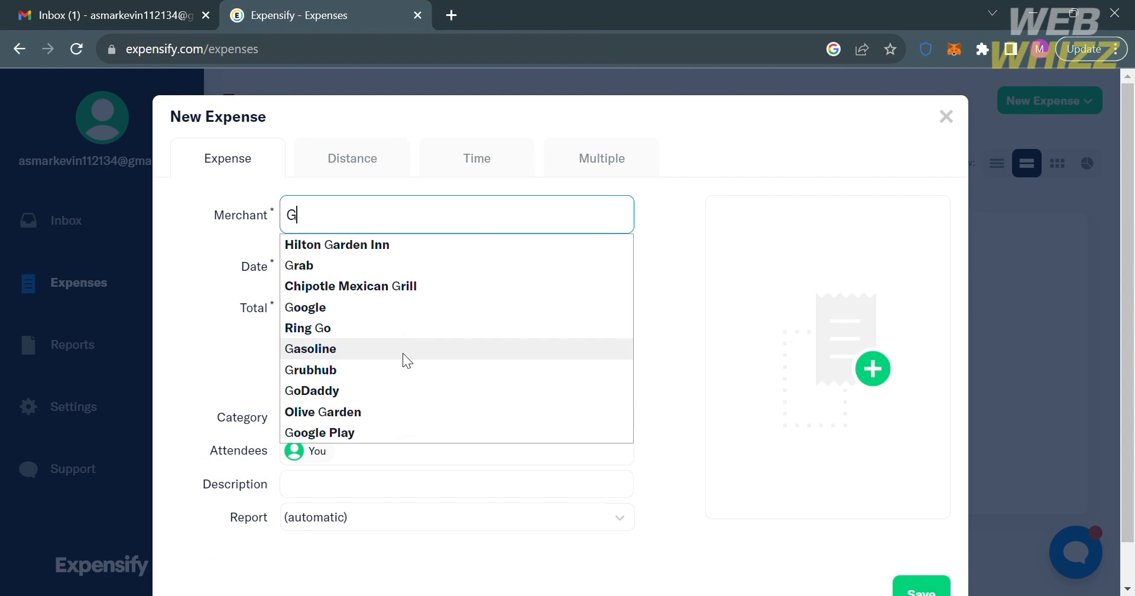
left_click(412, 286)
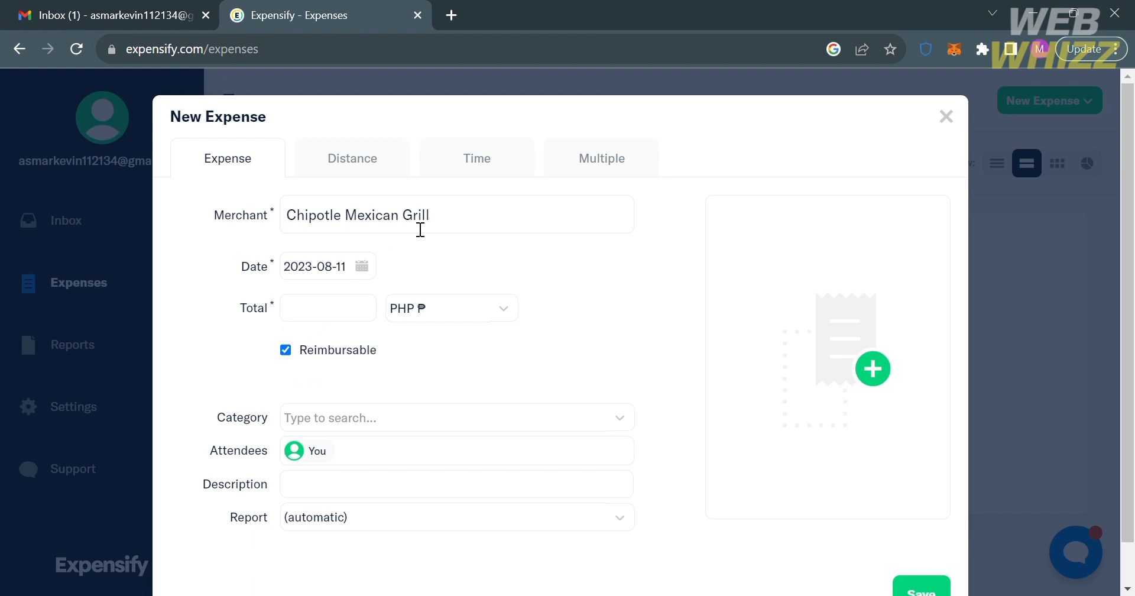
left_click(357, 264)
left_click(361, 266)
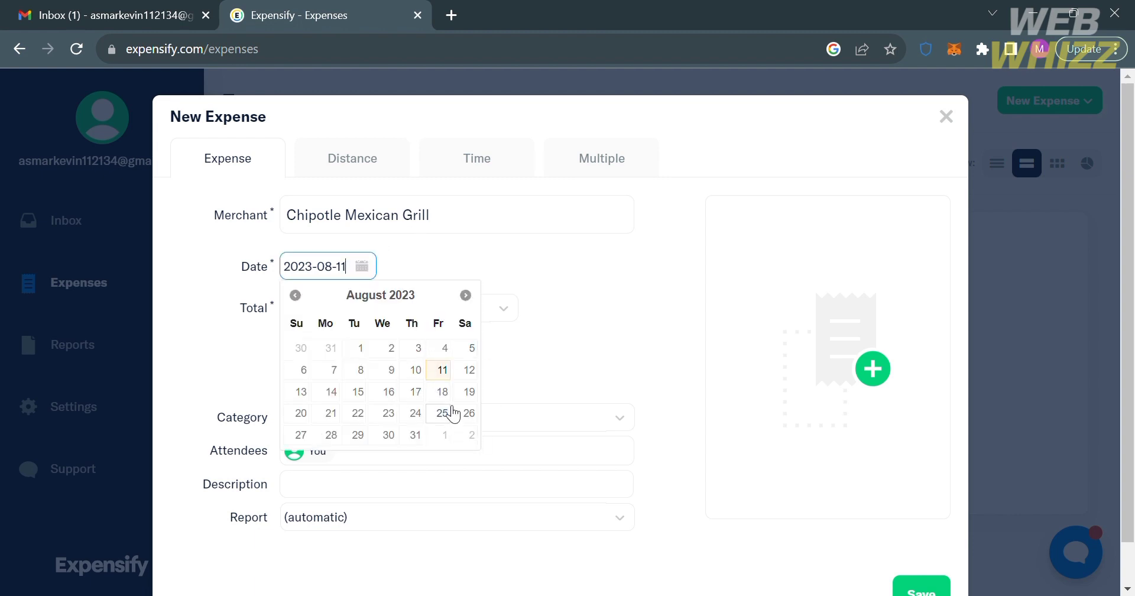
left_click(570, 341)
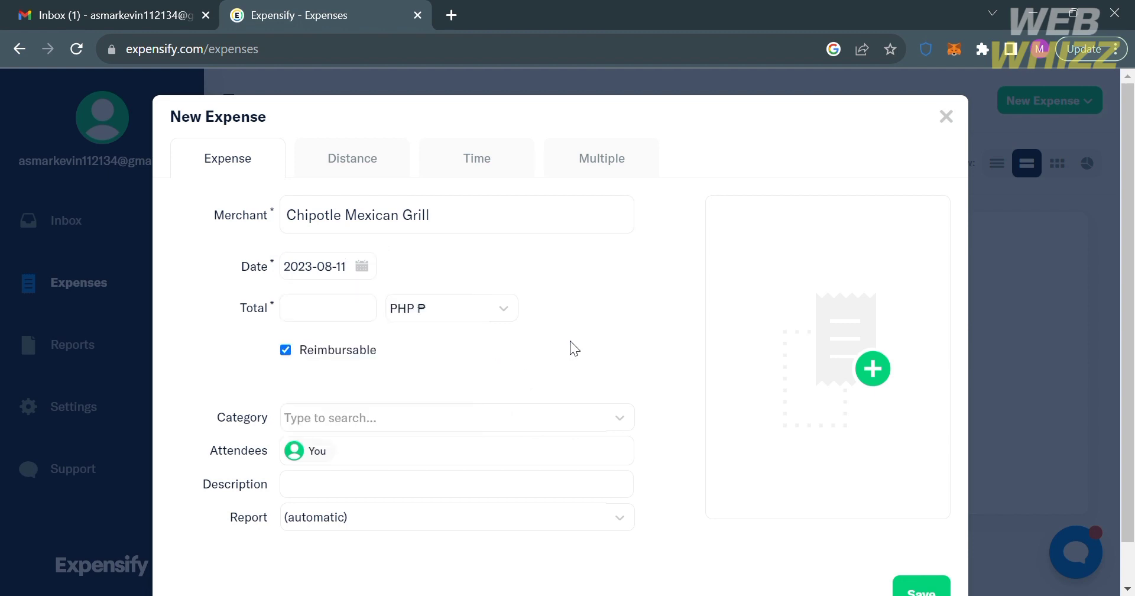
- Set the expense's currency to USD $ and its total to 100
left_click(369, 314)
left_click(500, 318)
scroll(500, 367, "down", 6)
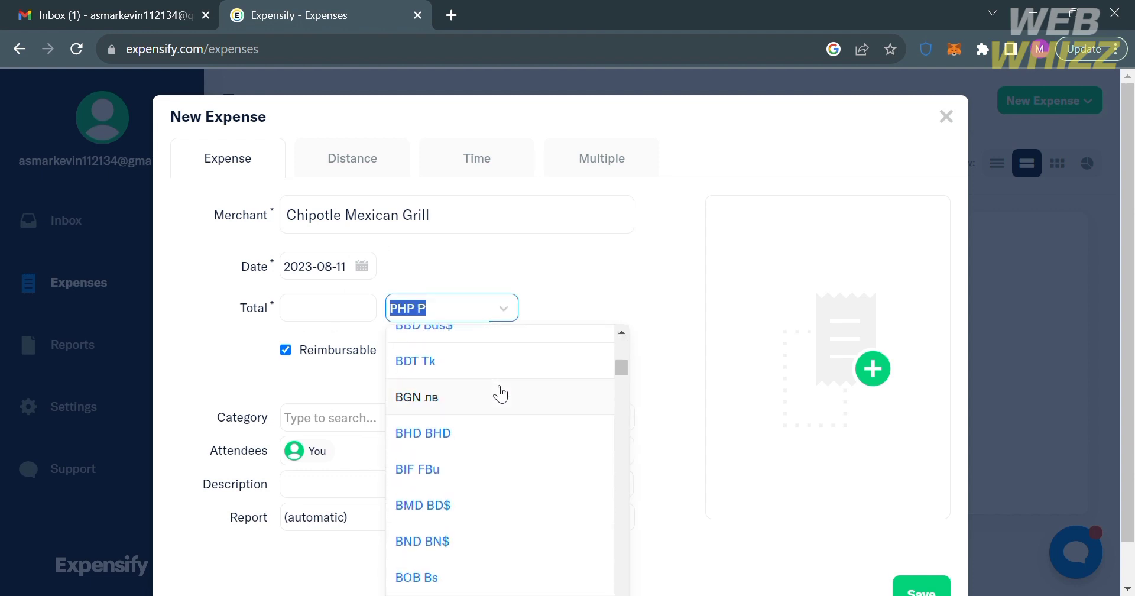
scroll(499, 395, "up", 5)
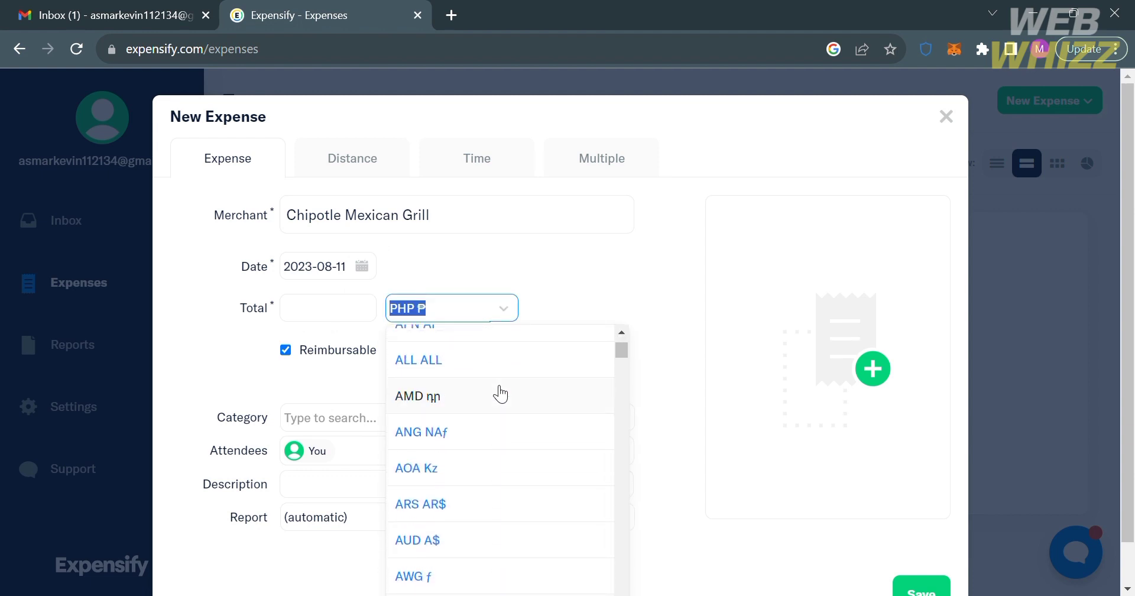
scroll(500, 394, "up", 1)
type("U")
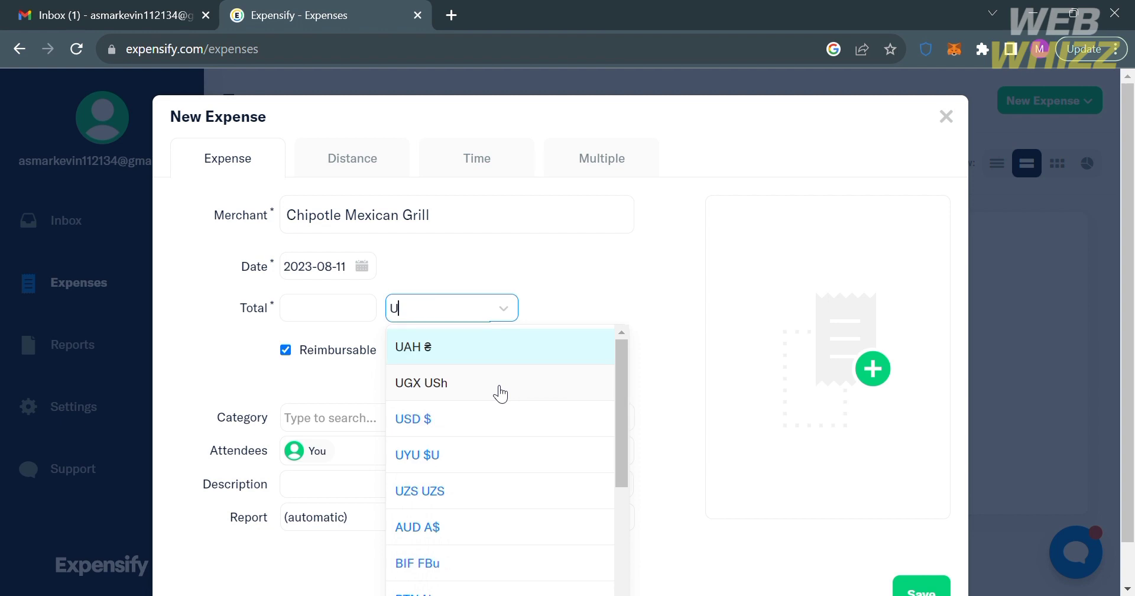
type("S")
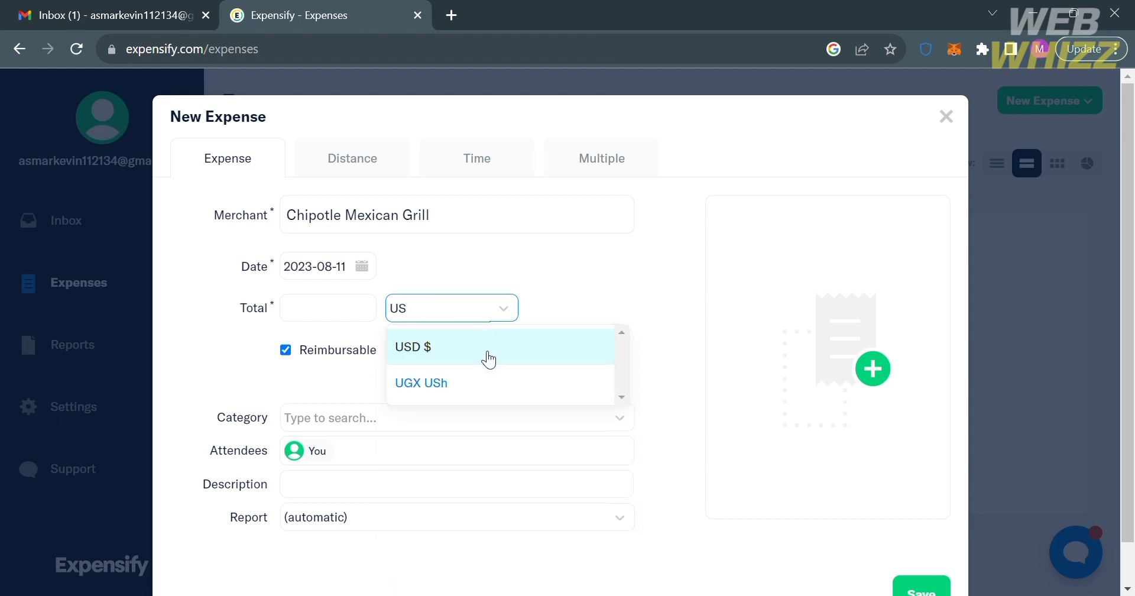
left_click(487, 360)
left_click(345, 305)
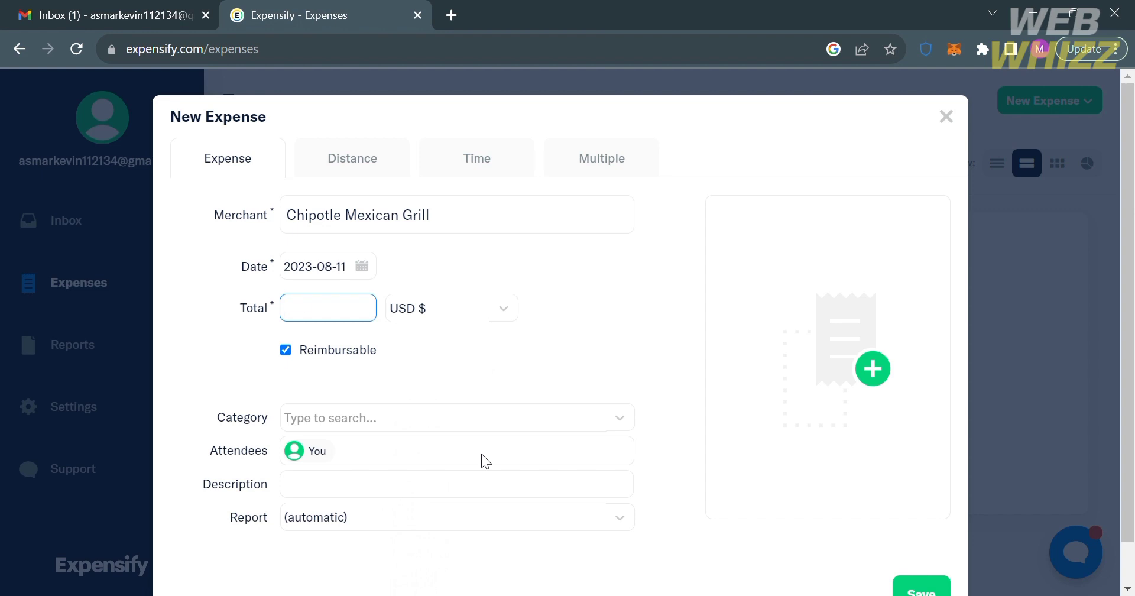
type("100")
- Set the expense's category to Meals and Entertainment
left_click(416, 437)
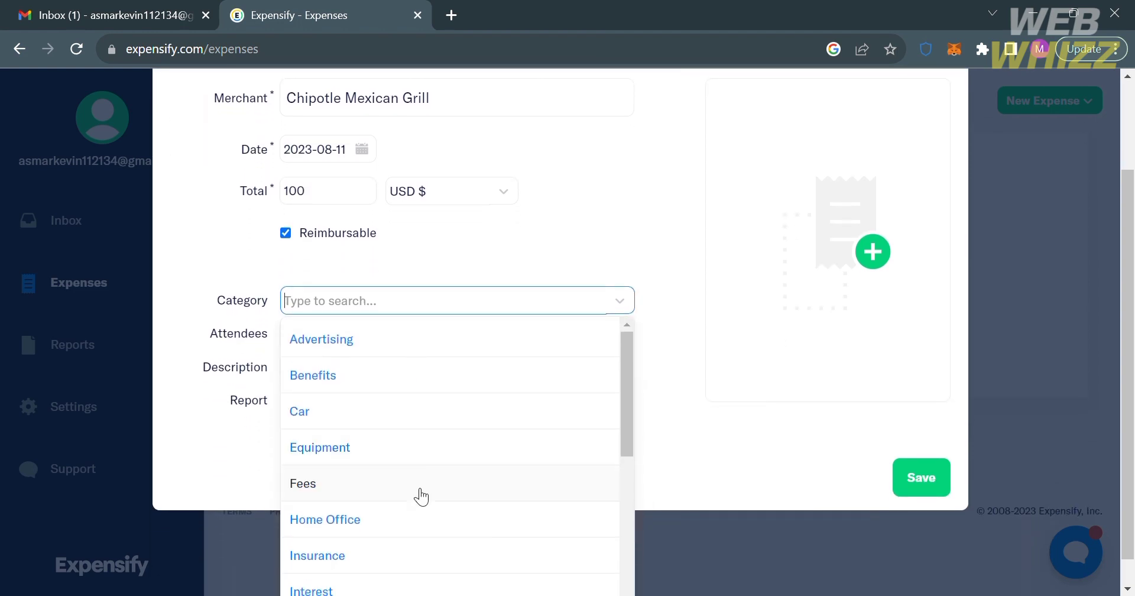
scroll(422, 451, "down", 6)
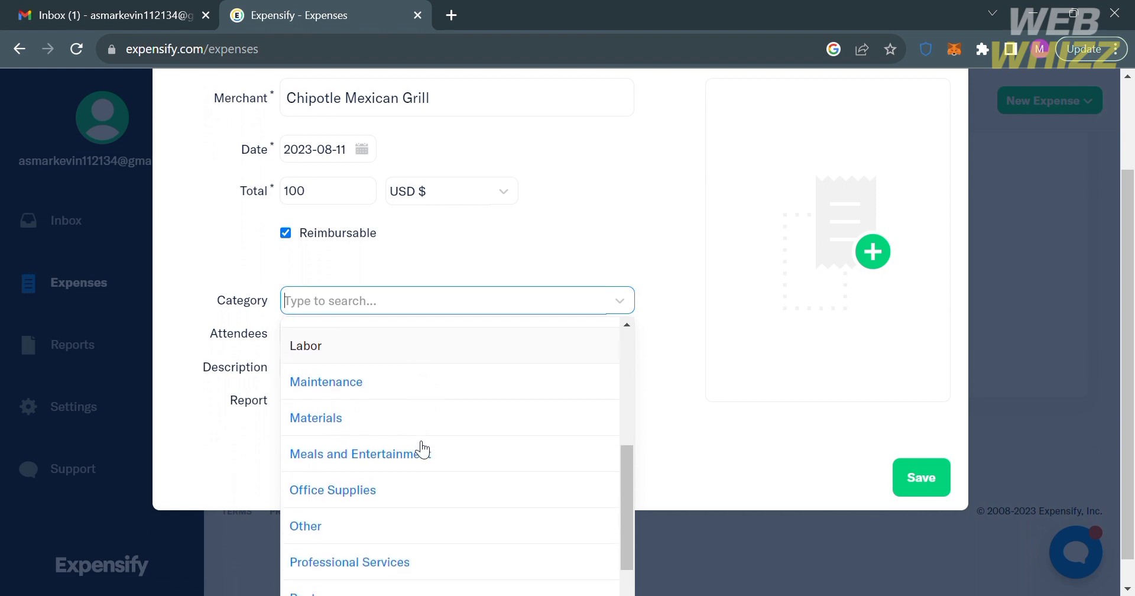
scroll(423, 449, "down", 1)
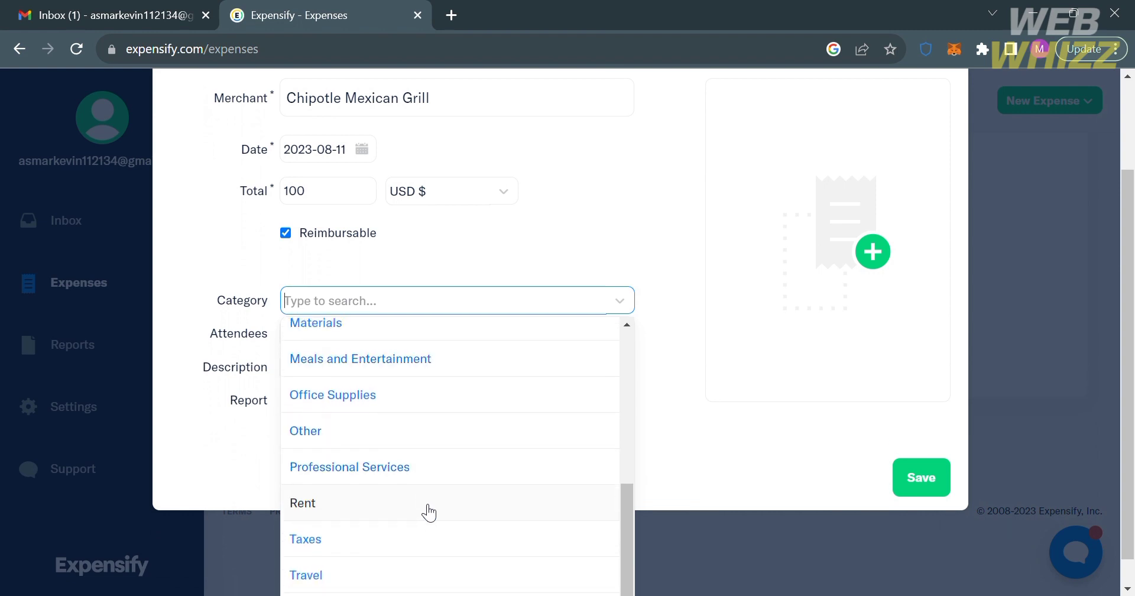
scroll(423, 512, "up", 7)
scroll(430, 512, "up", 2)
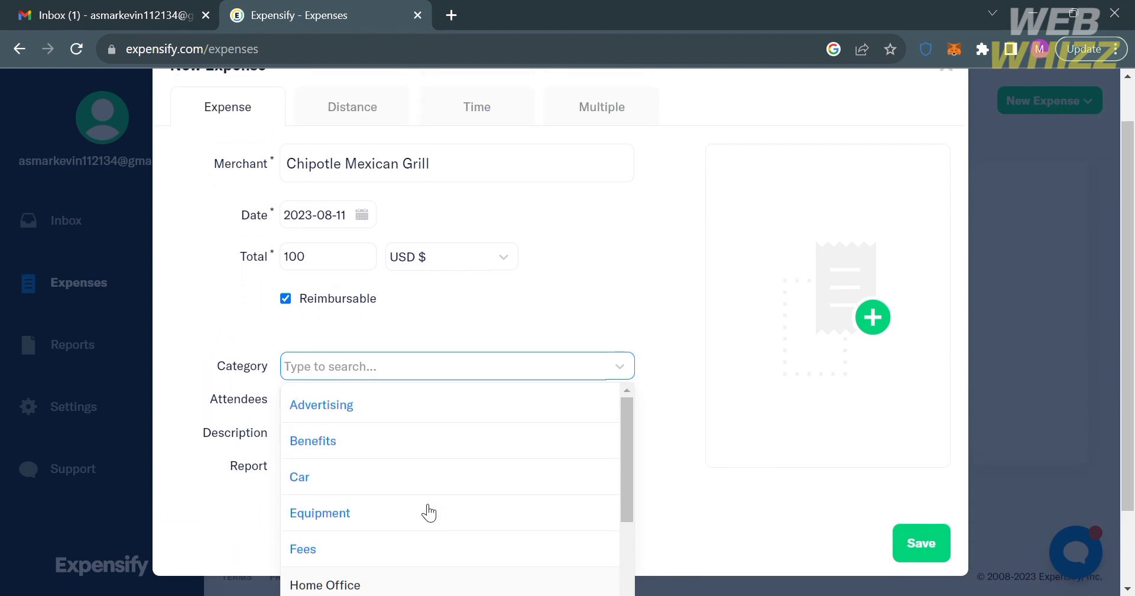
type("fg")
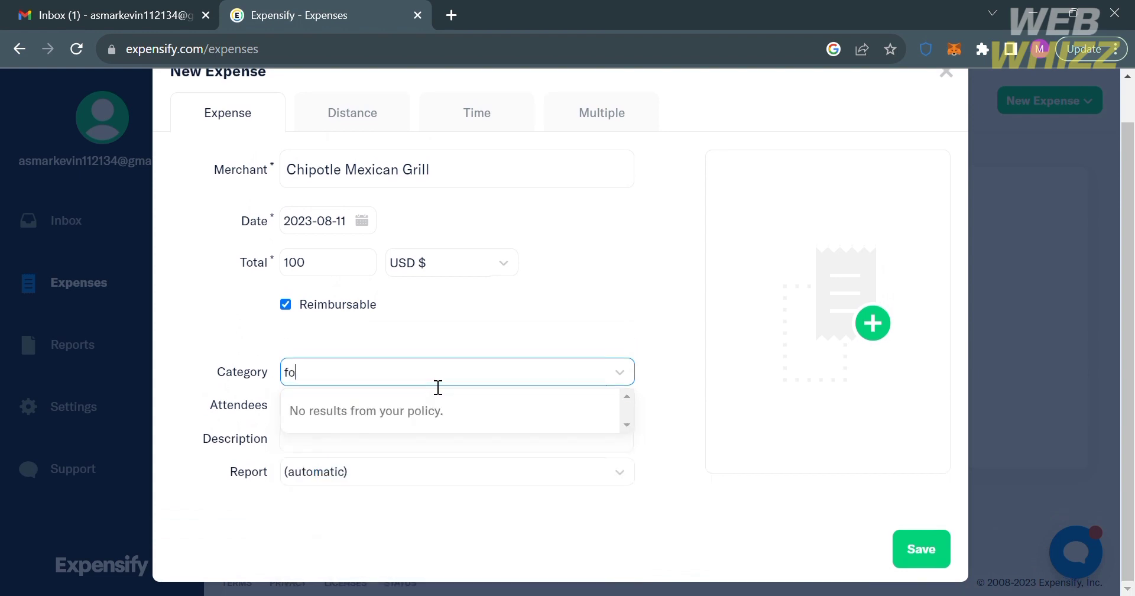
key("BackSpace")
key("BackSpace")
scroll(449, 503, "down", 1)
scroll(450, 506, "down", 5)
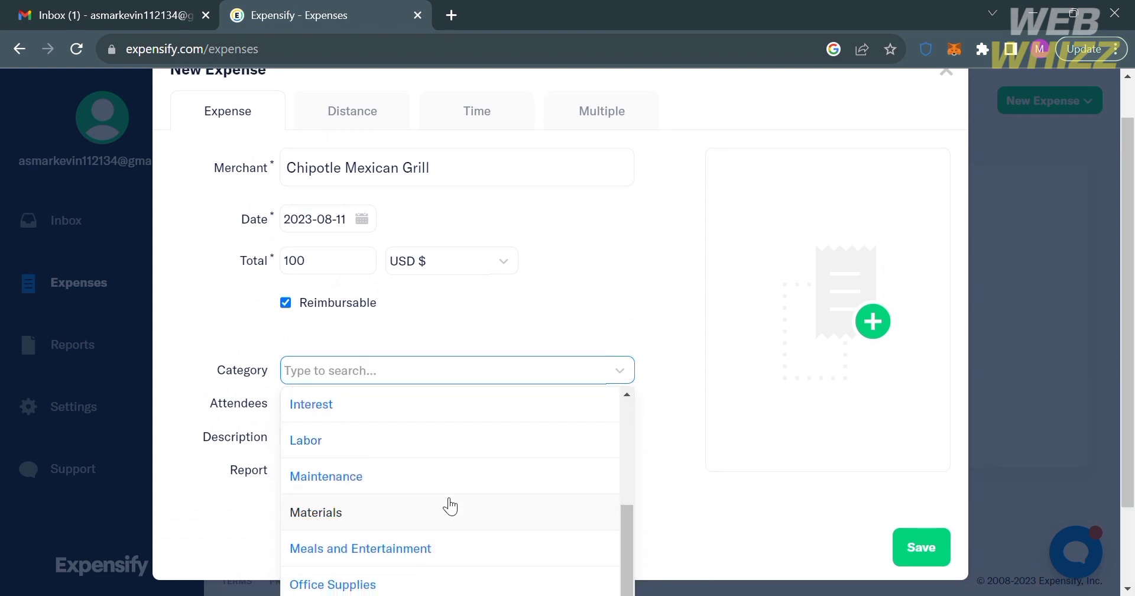
scroll(450, 505, "down", 1)
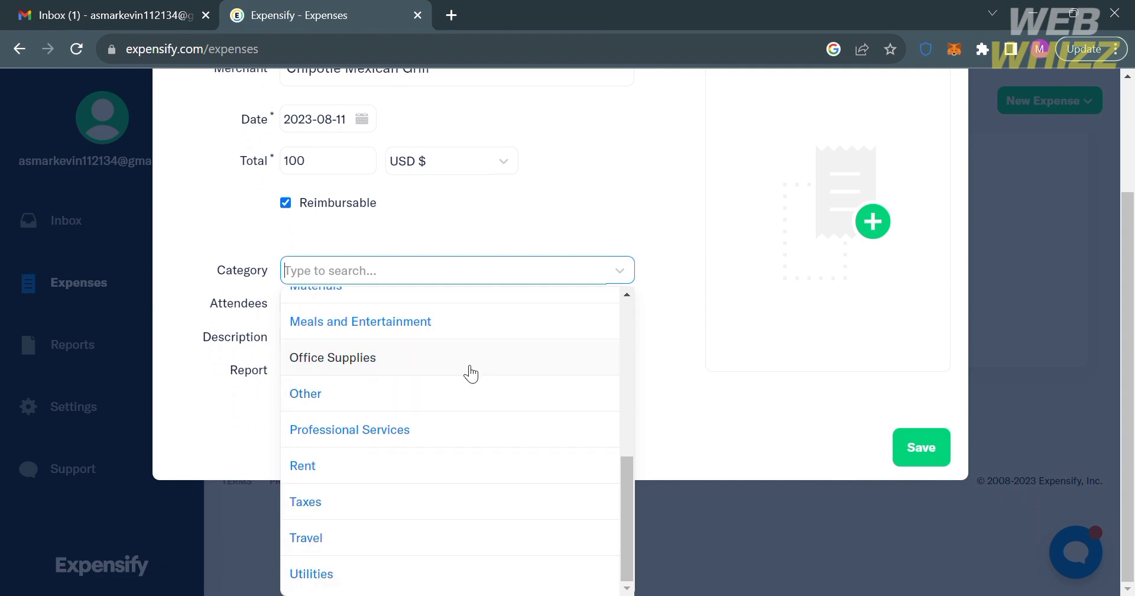
left_click(471, 324)
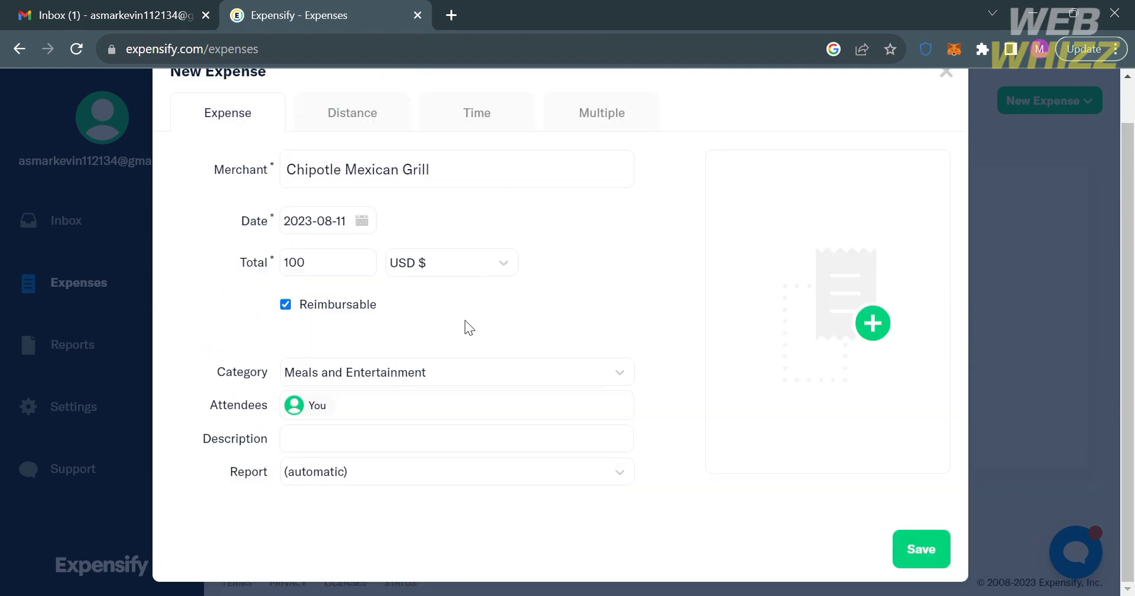
left_click(440, 401)
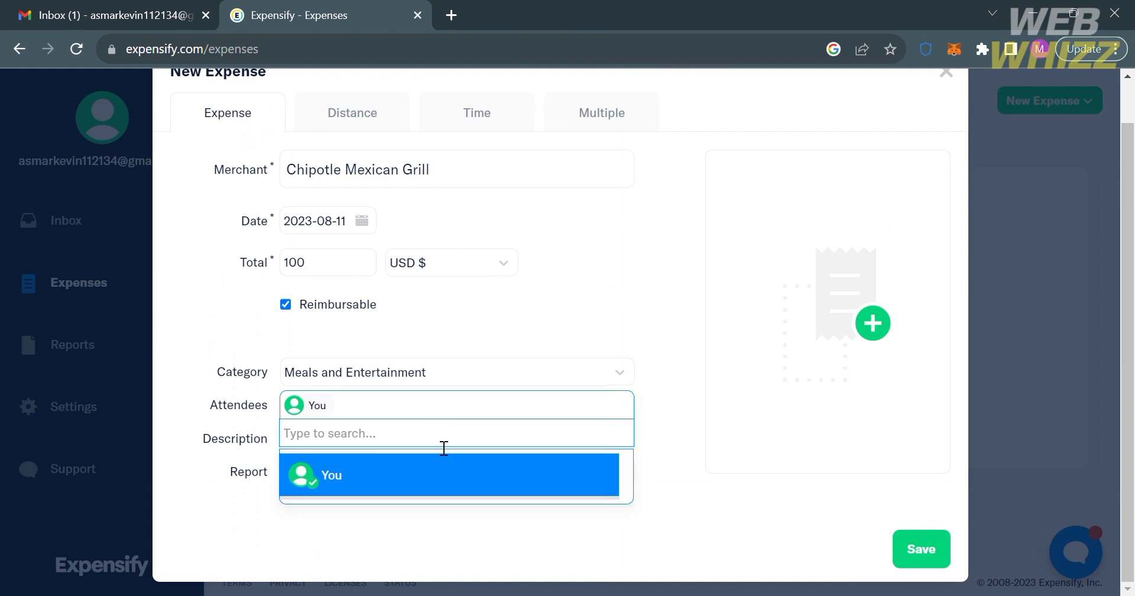
type("w")
key("BackSpace")
left_click(670, 459)
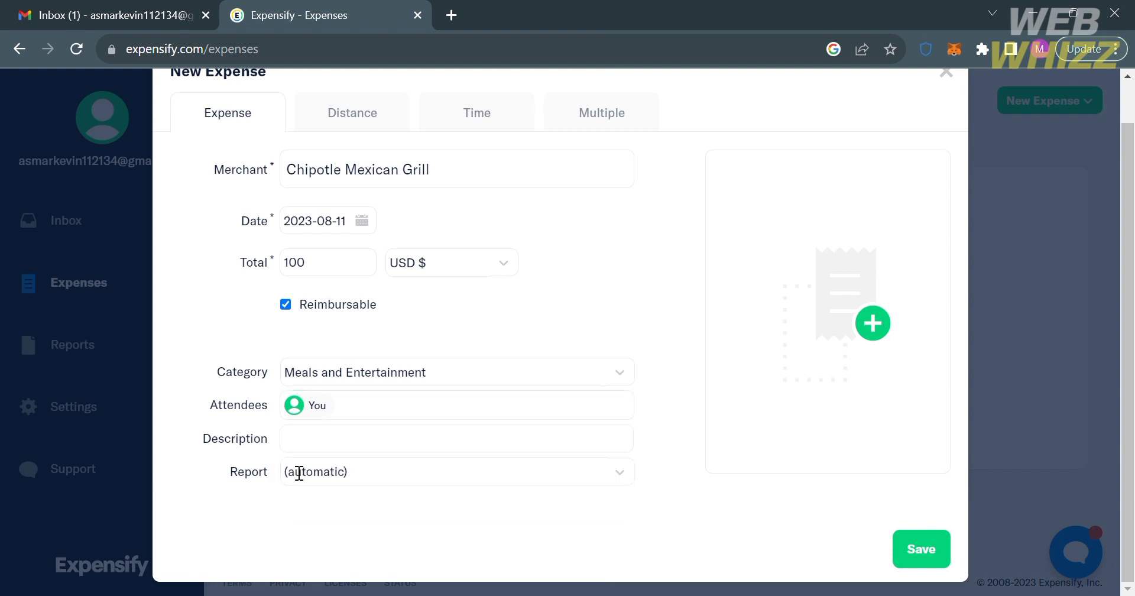
- Describe the expense as "Breakfast including Pancakes, coffee" and set its report to (new)
left_click(307, 446)
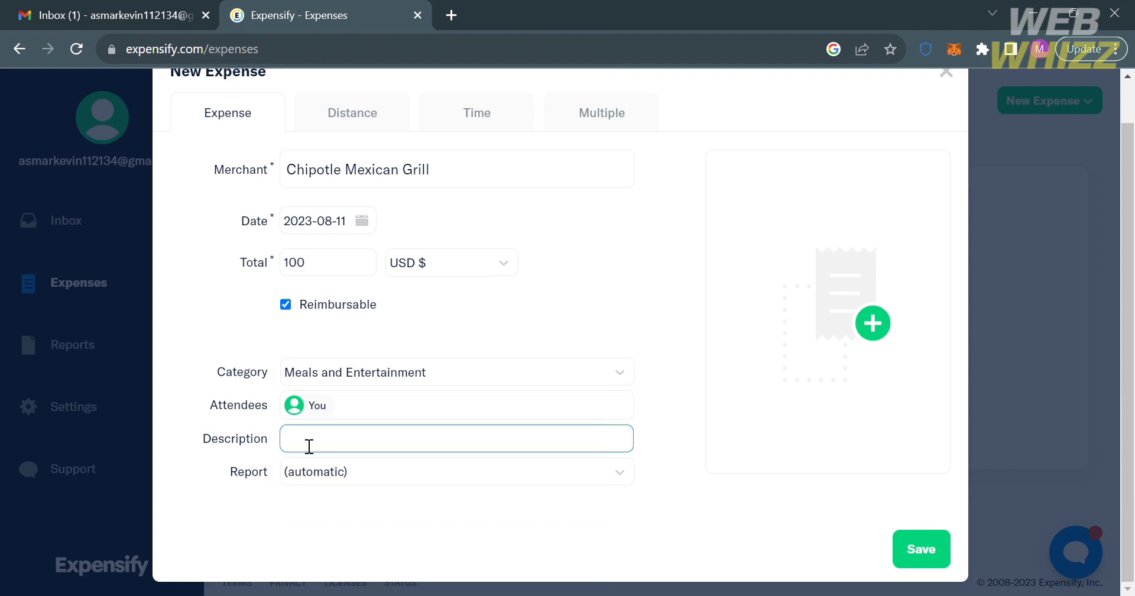
scroll(446, 458, "up", 1)
scroll(446, 459, "down", 1)
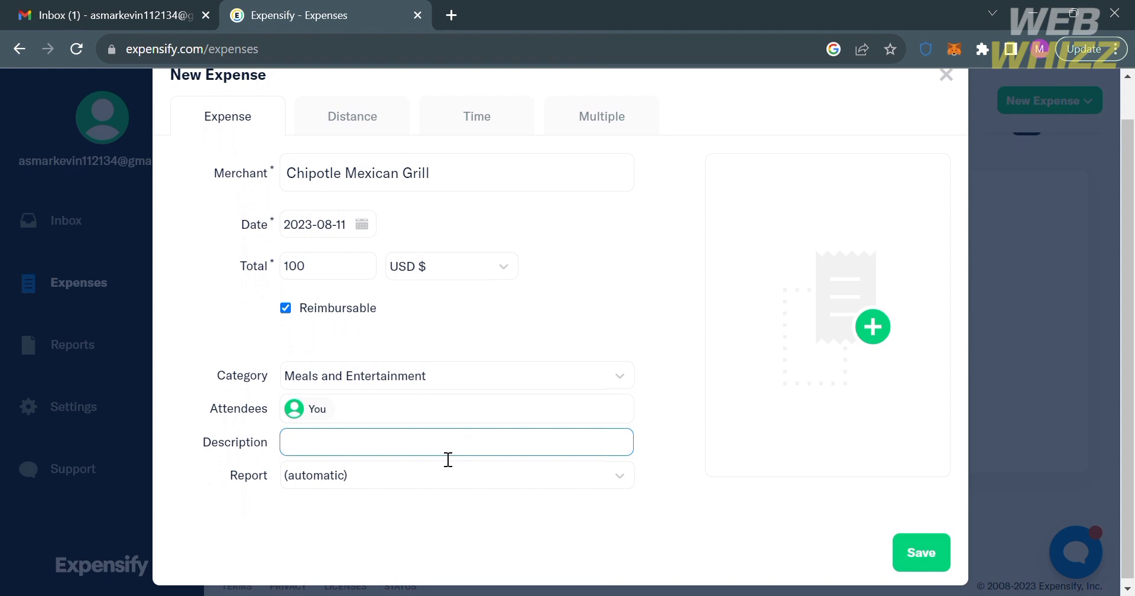
type("Breakfast including Pancakes, coffee")
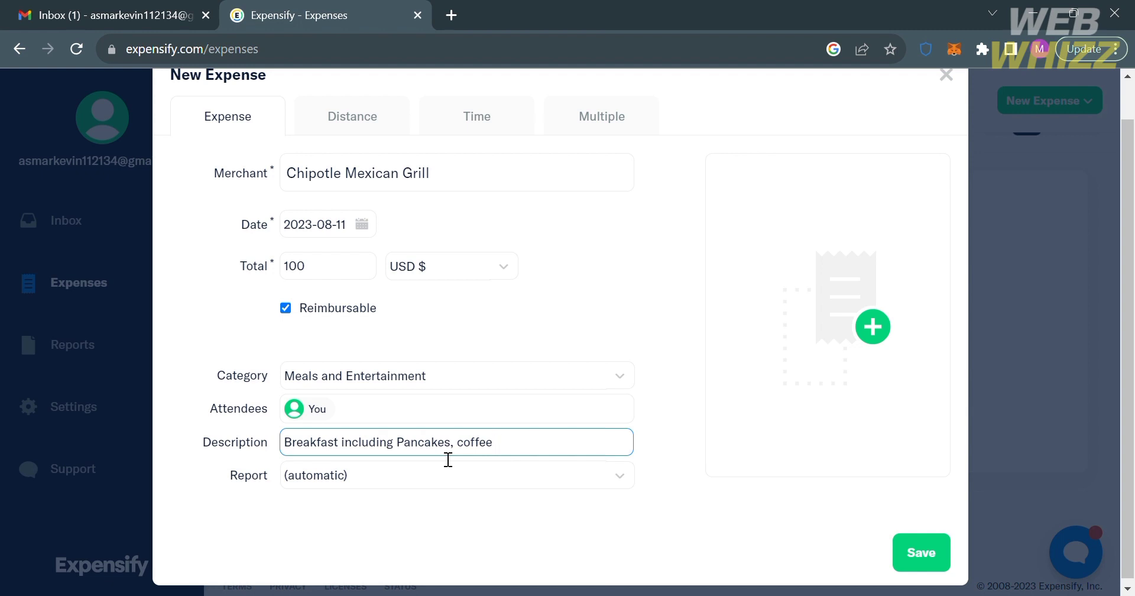
left_click(464, 485)
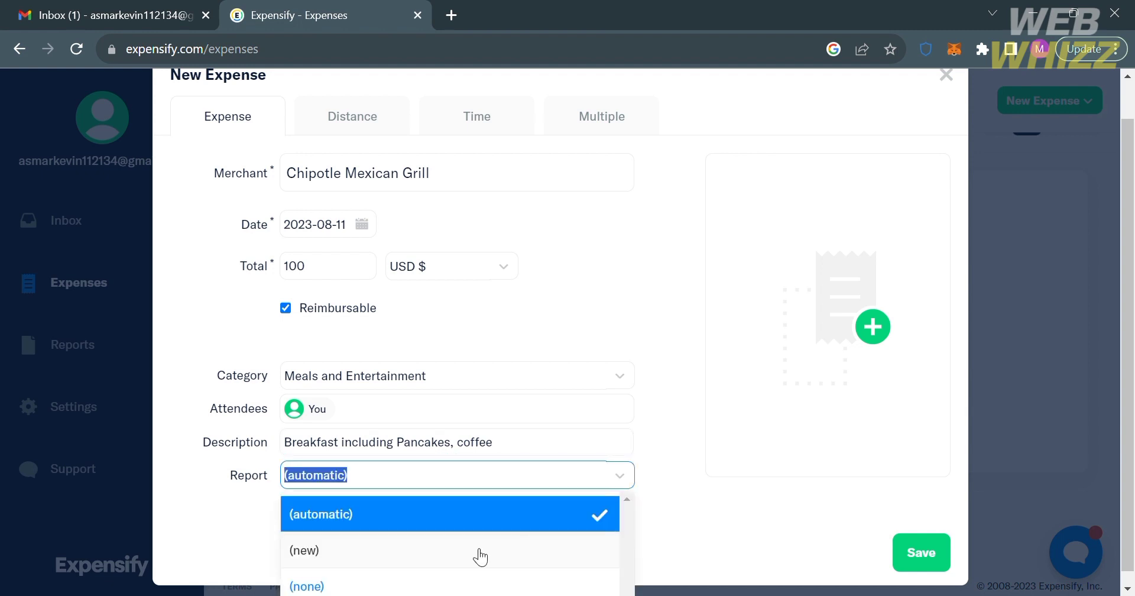
left_click(479, 553)
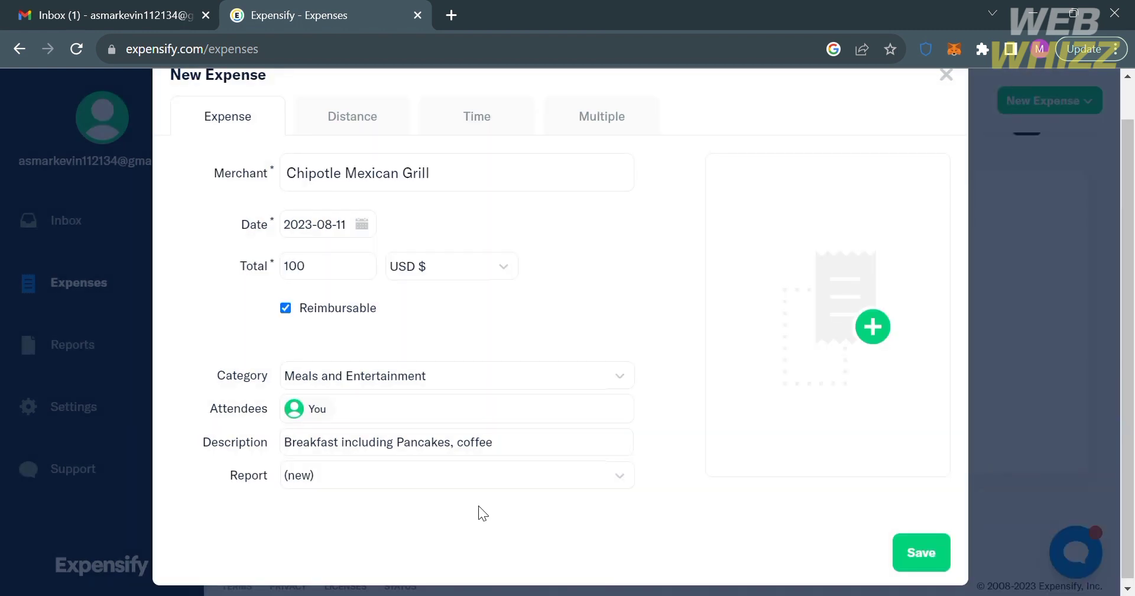
- Look over the Distance and Time expense forms, including the distance rate and the category choices
left_click(368, 124)
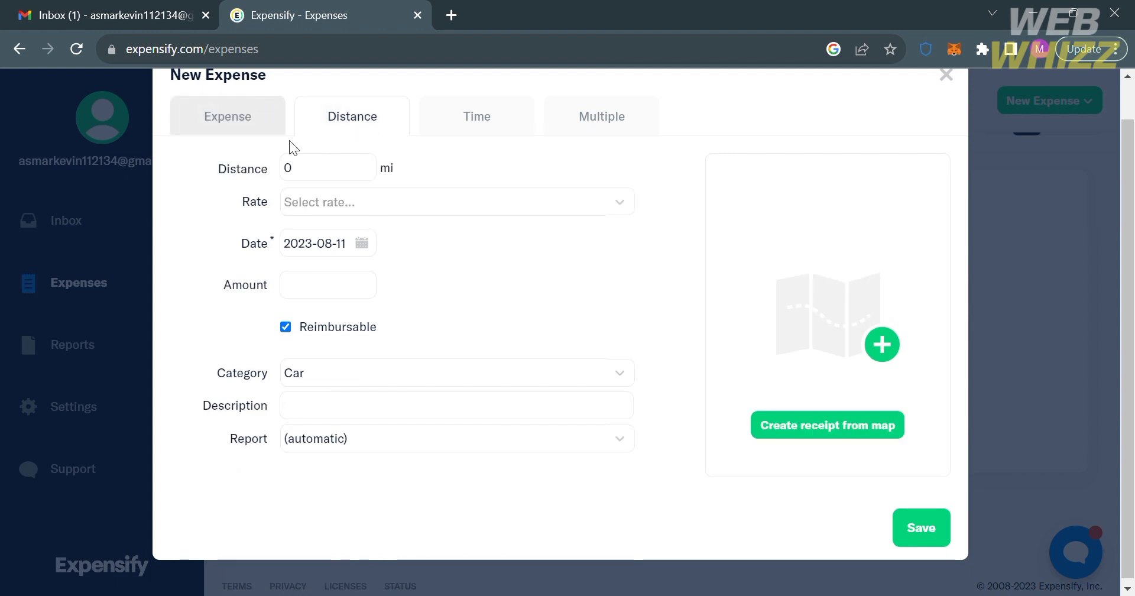
left_click(375, 208)
left_click(460, 285)
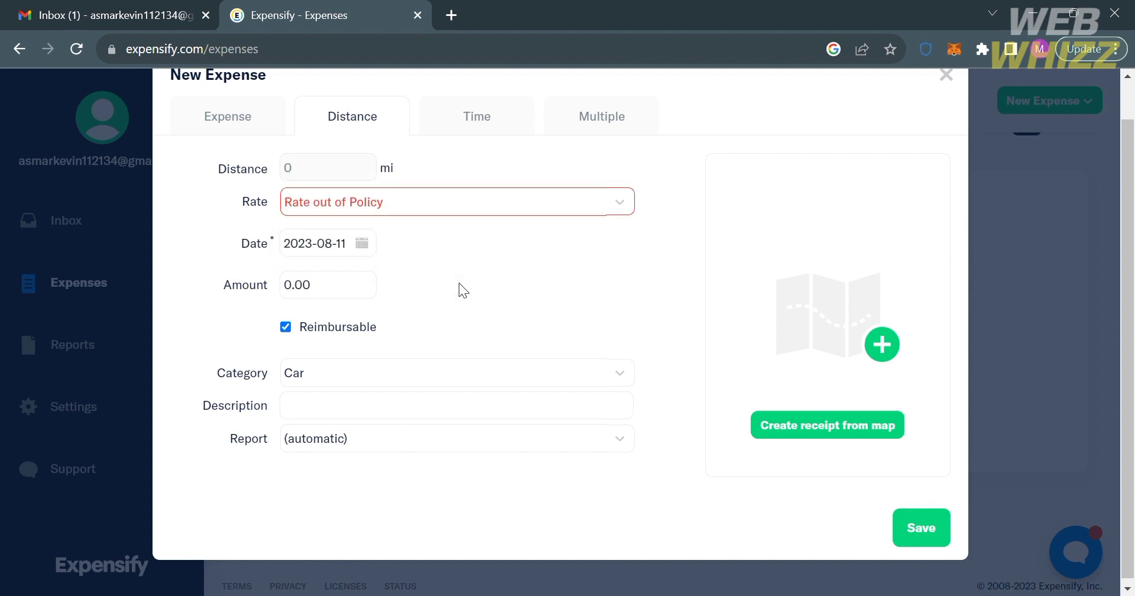
left_click(373, 383)
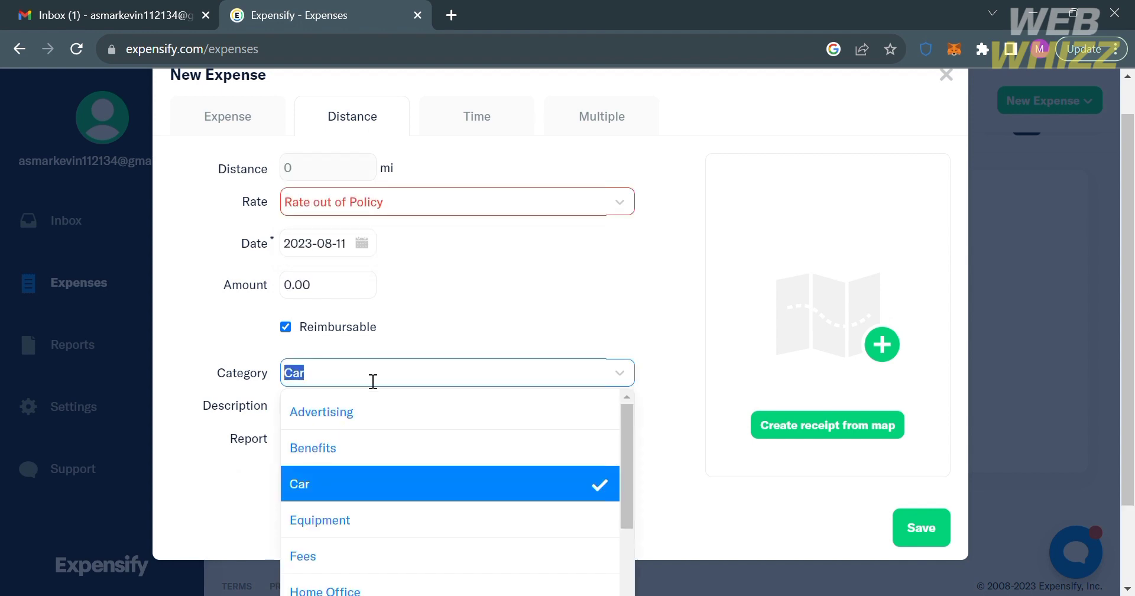
left_click(498, 290)
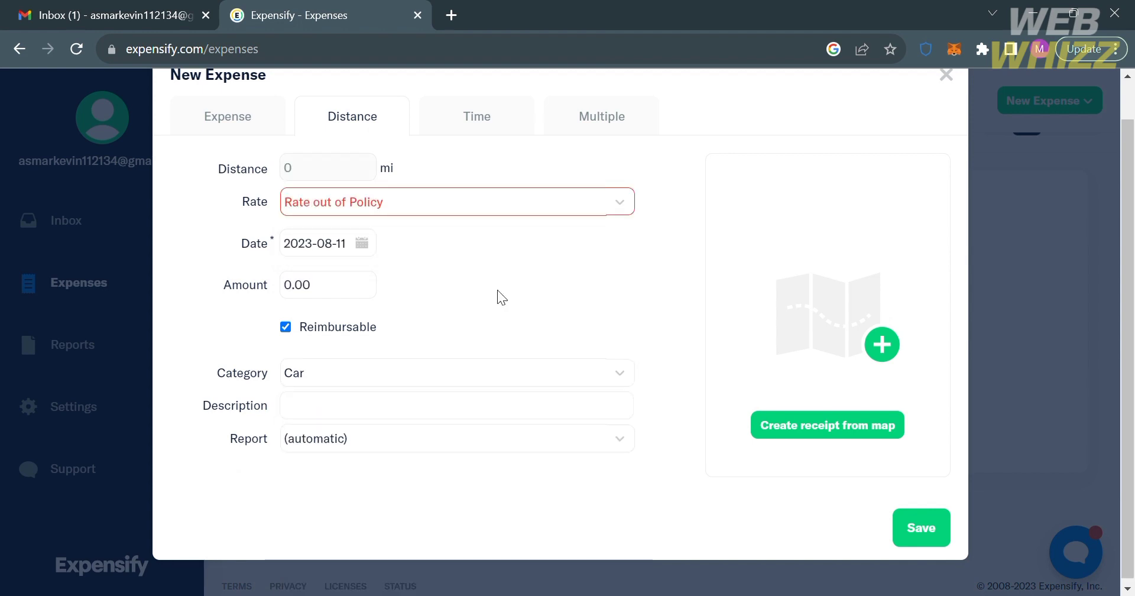
left_click(515, 108)
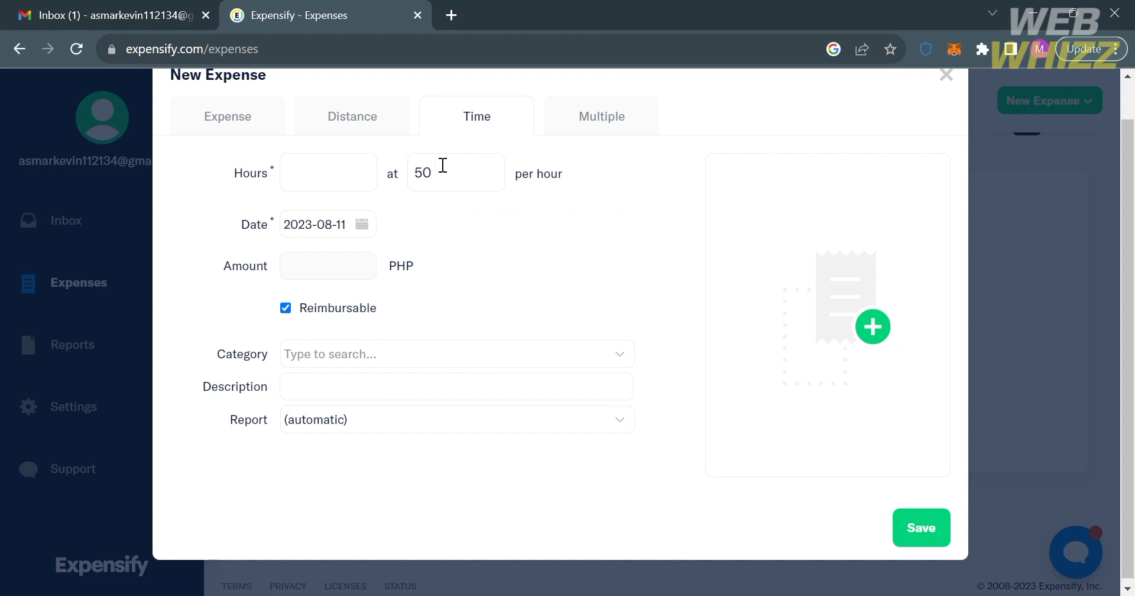
left_click(441, 358)
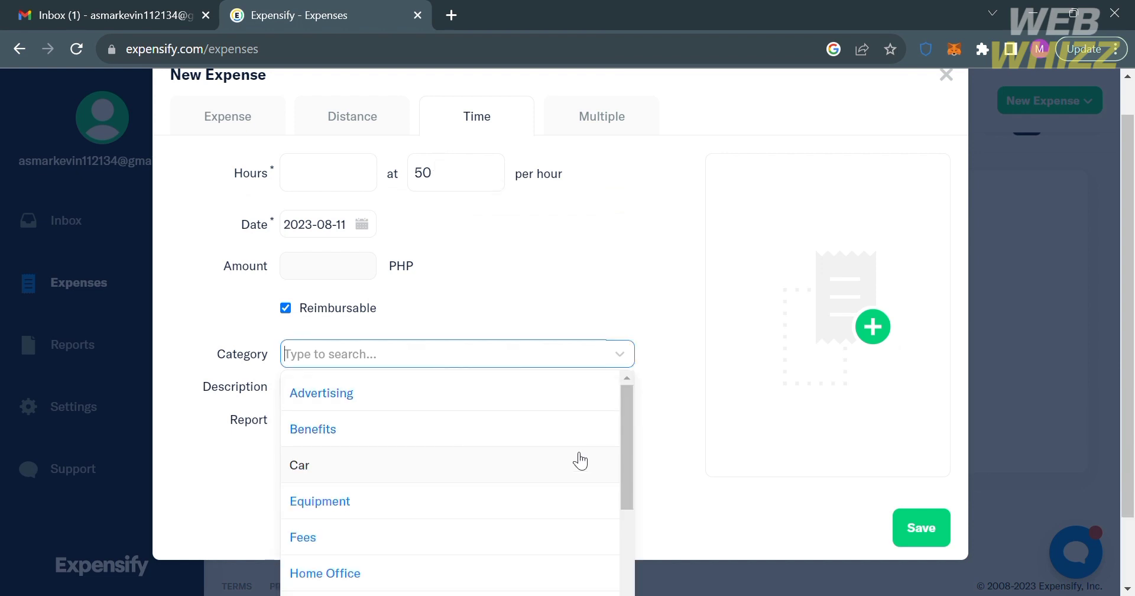
scroll(525, 540, "down", 5)
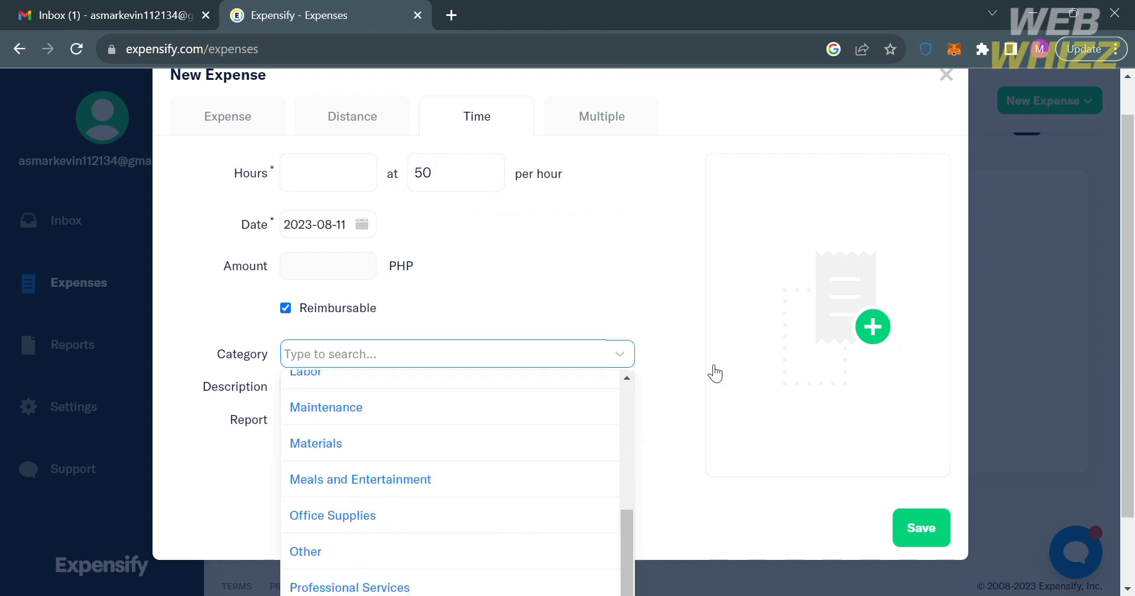
left_click(683, 382)
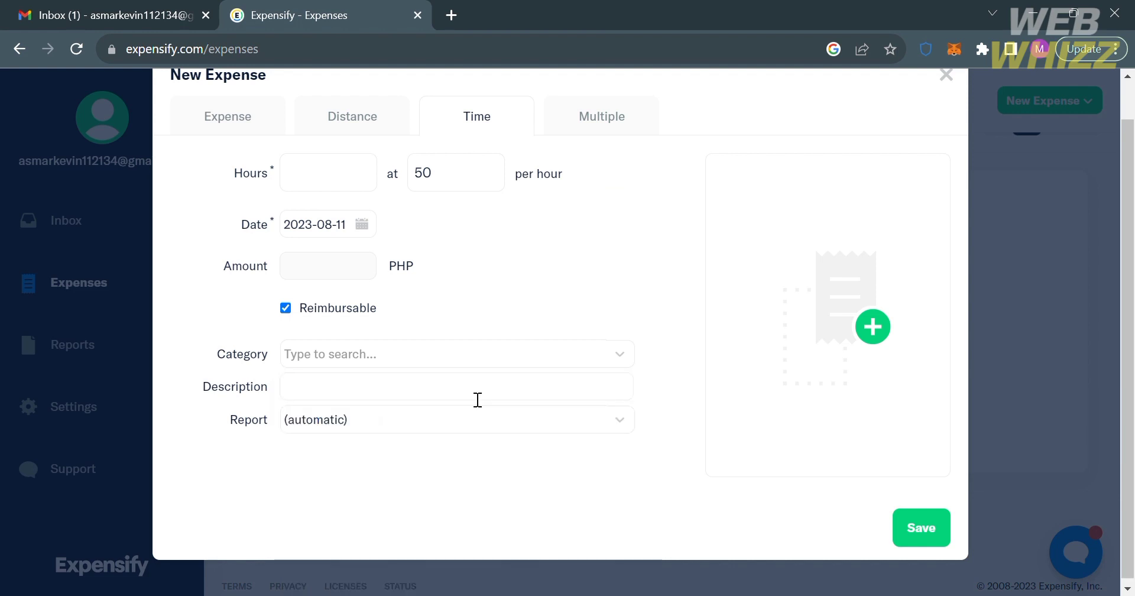
- Open the form for multiple expenses and examine the first row's merchant, total, currency and category fields
left_click(626, 126)
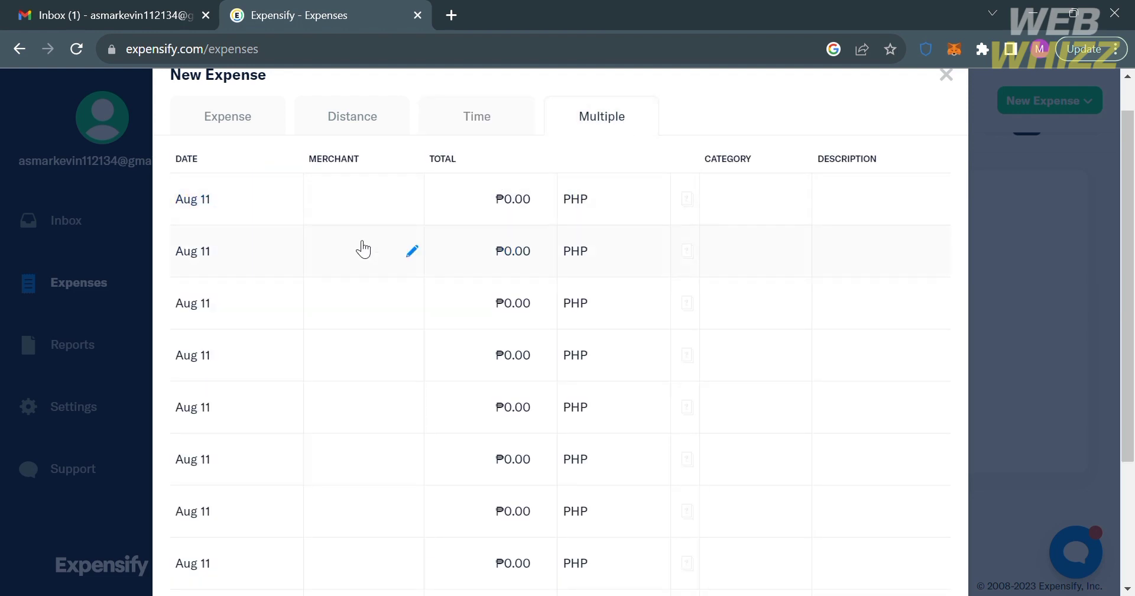
left_click(386, 190)
left_click(485, 247)
left_click(514, 200)
left_click(661, 201)
left_click(662, 201)
left_click(619, 206)
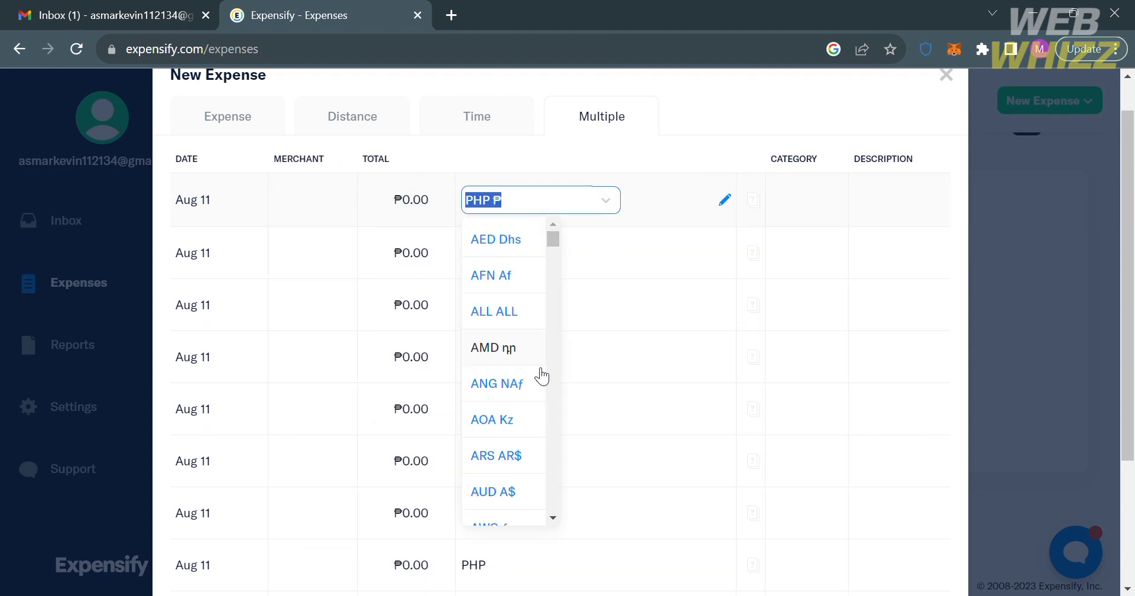
scroll(520, 459, "down", 10)
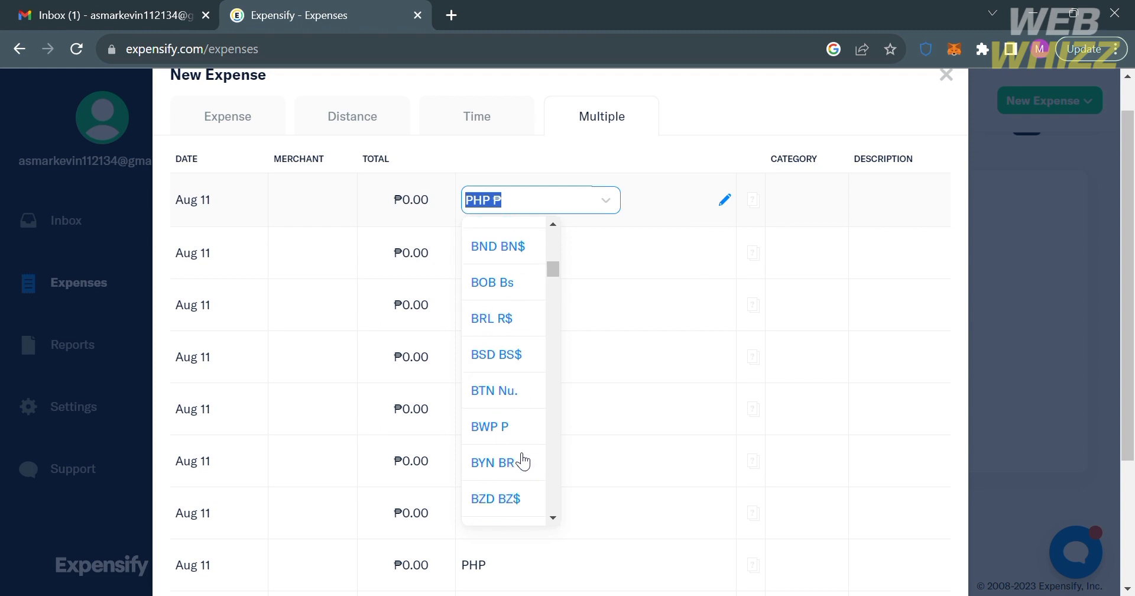
left_click(824, 202)
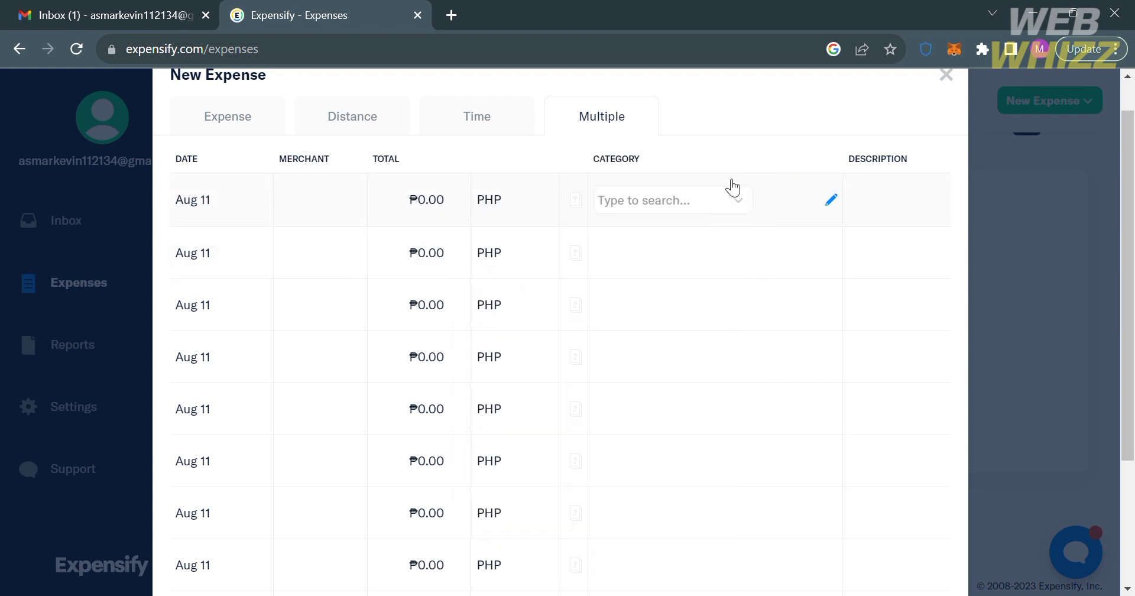
left_click(739, 201)
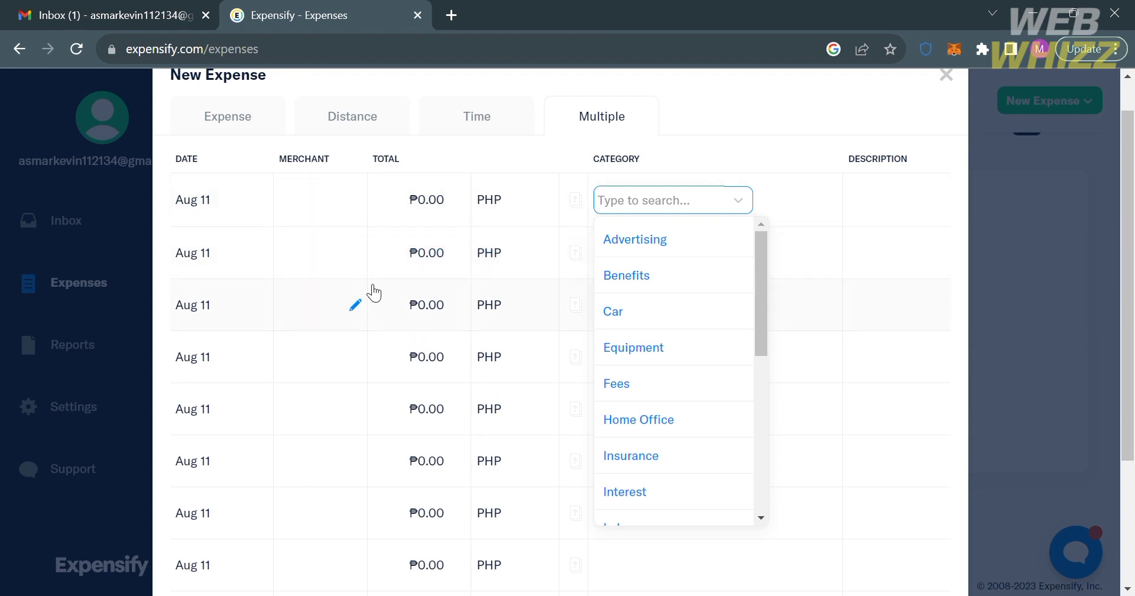
- Enter Mcdonals as the merchant of the second expense row
left_click(350, 250)
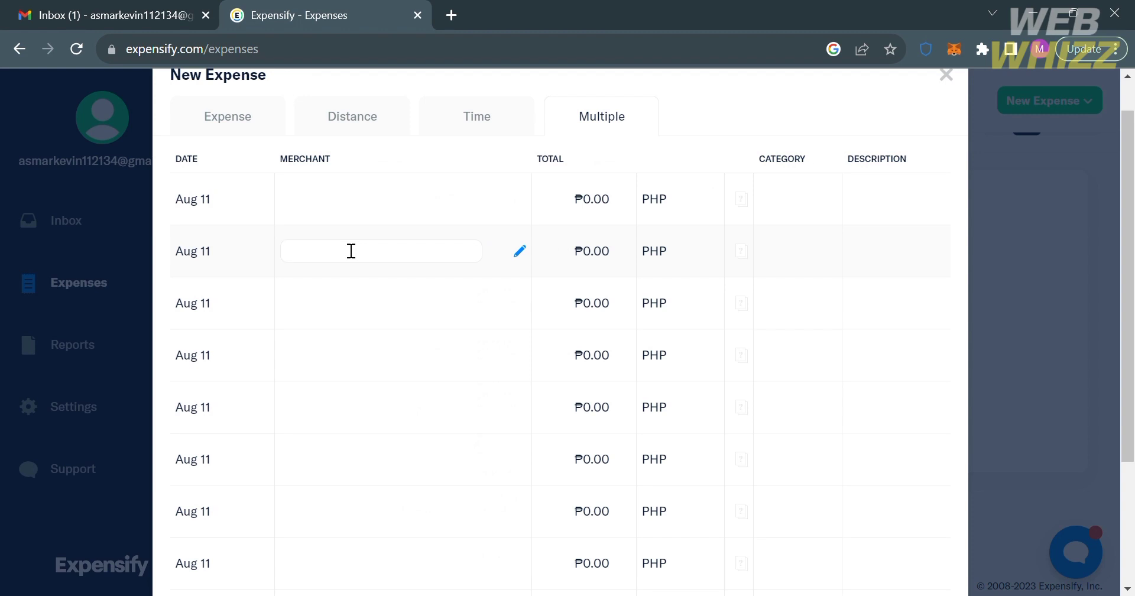
type("Mcdonals")
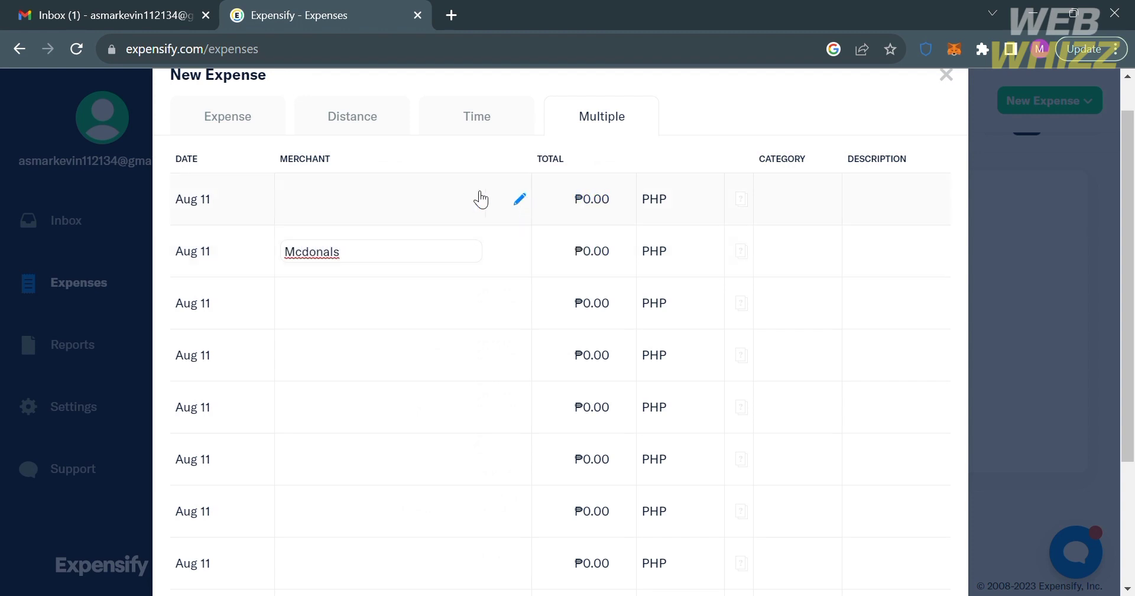
key("Return")
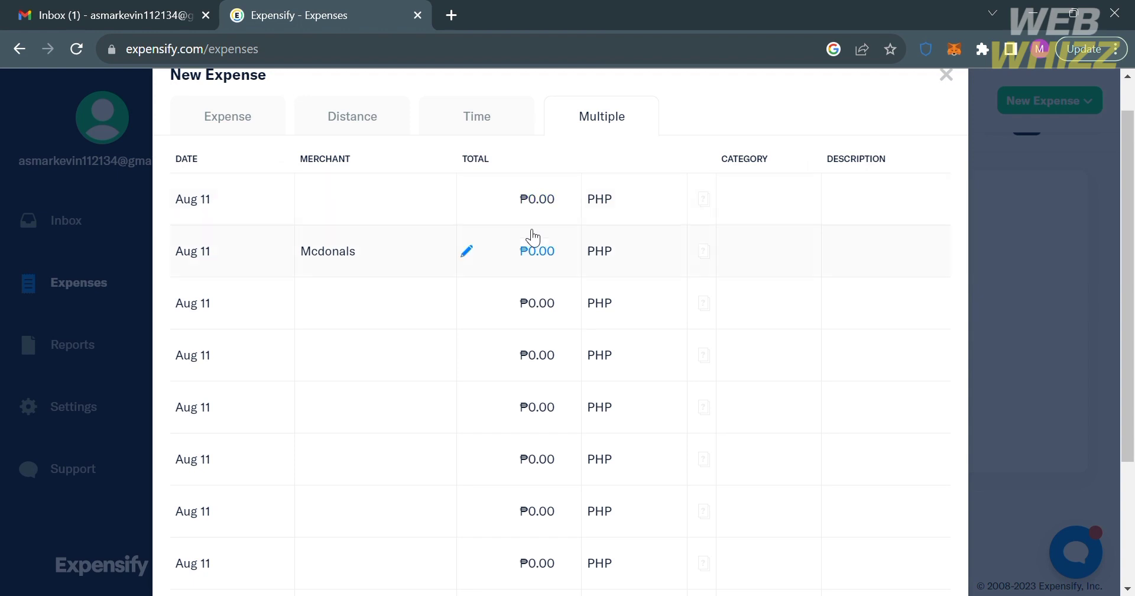
- Set the currency of the Mcdonals expense row to USD $
left_click(547, 257)
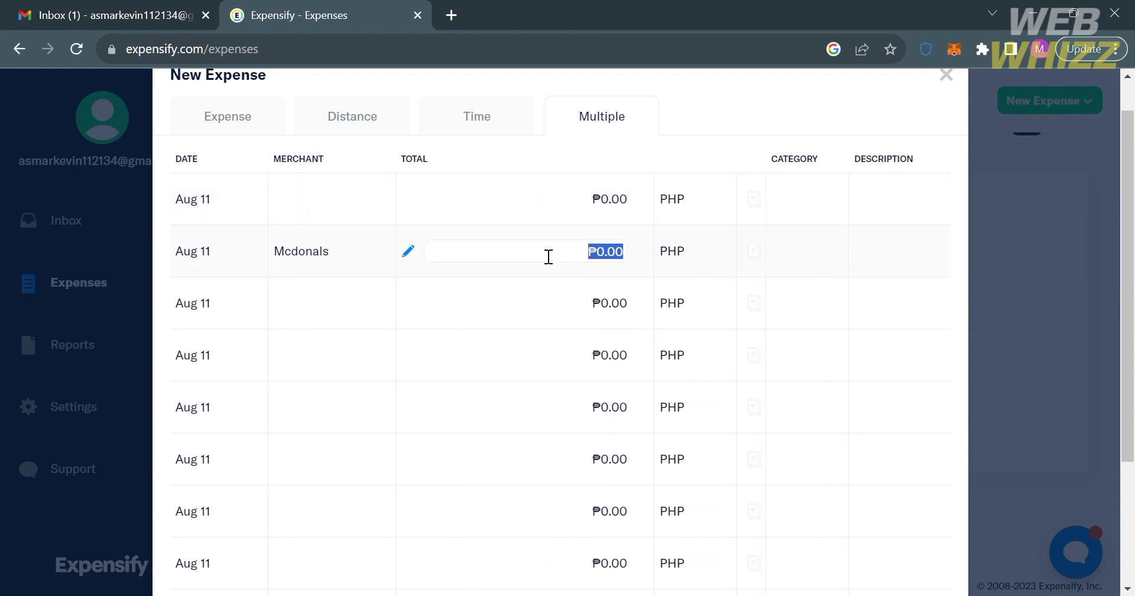
left_click(674, 246)
left_click(674, 248)
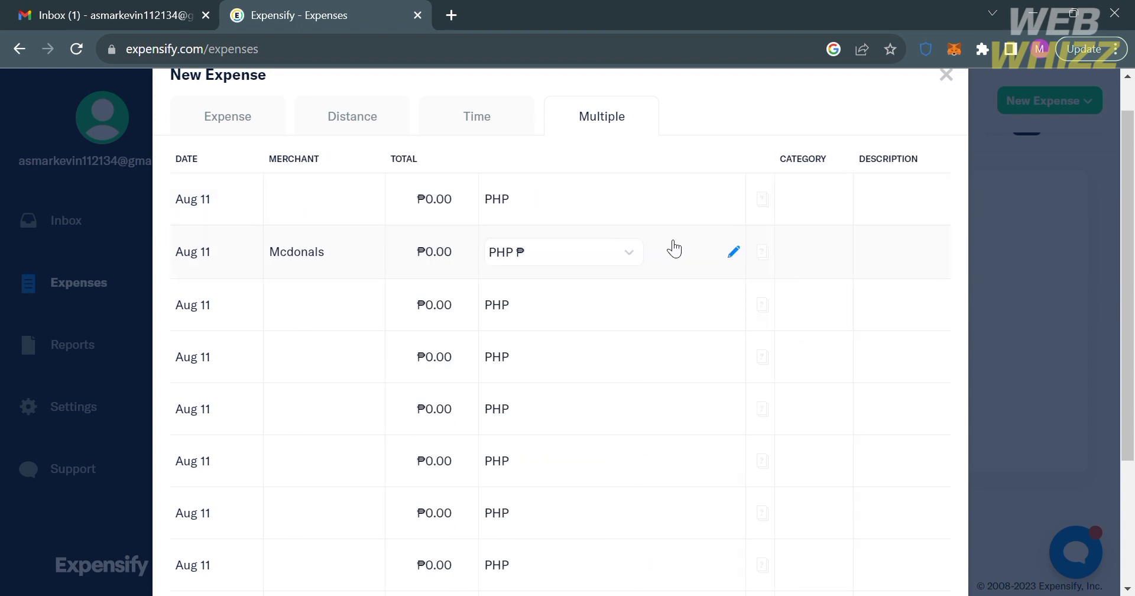
left_click(641, 251)
type("usd")
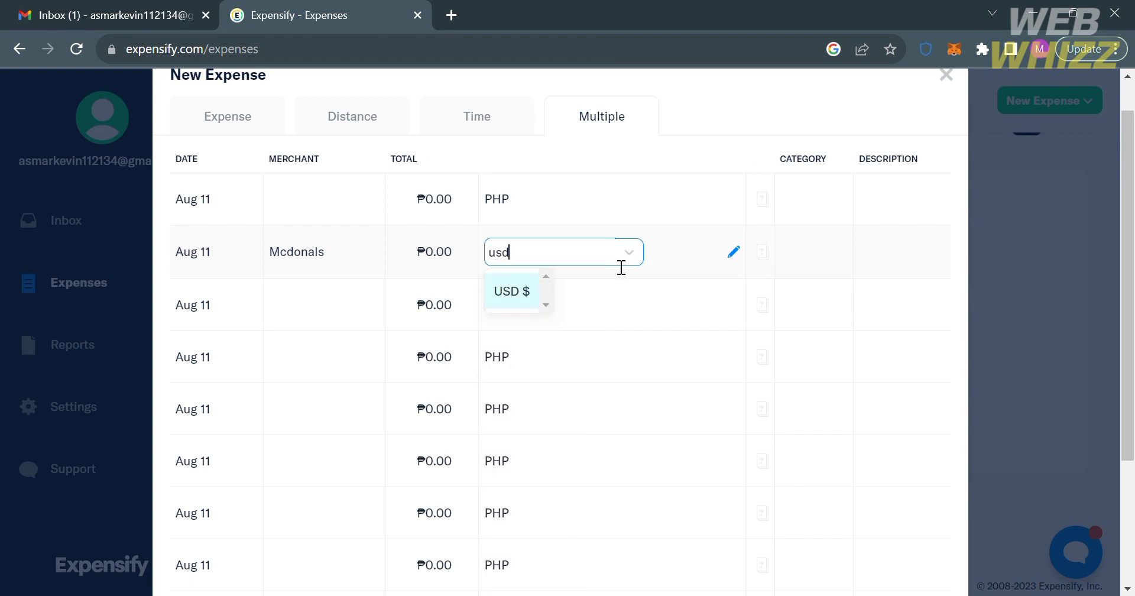
left_click(515, 291)
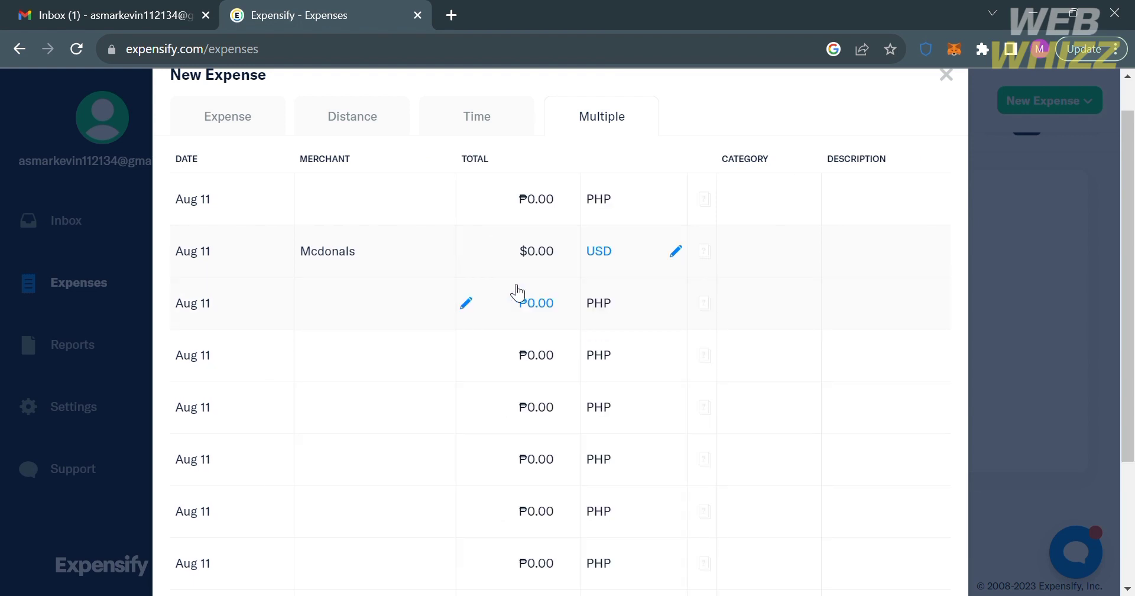
- Set the total of the Mcdonals expense row to 50
left_click(547, 252)
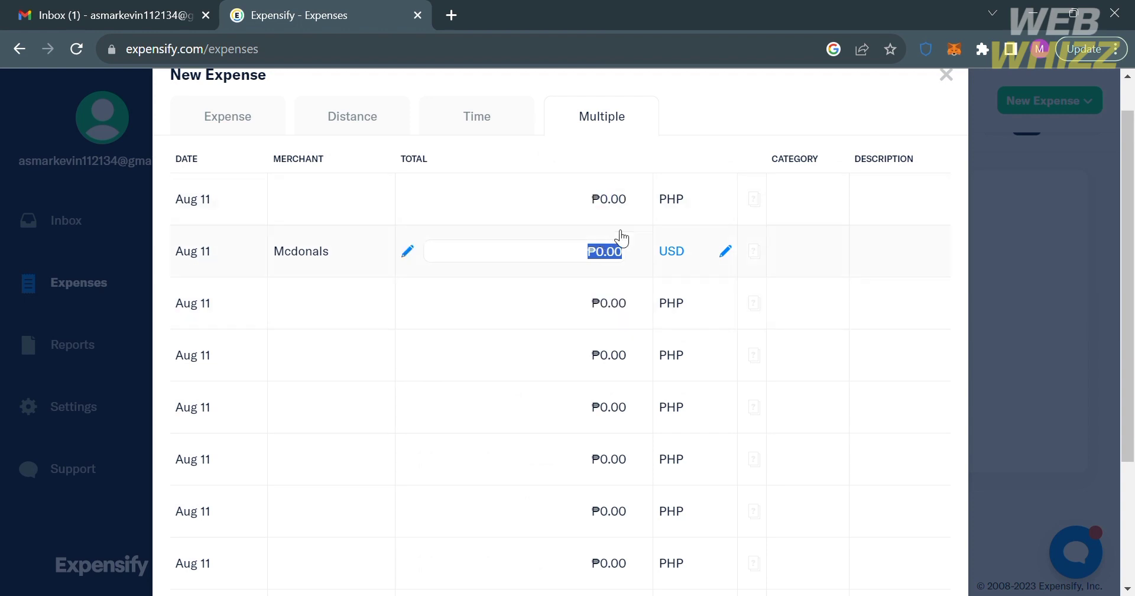
type("6")
type("0")
- Assign the Meals and Entertainment category to the Mcdonals row and enter Dinner as its description
left_click(780, 258)
left_click(733, 261)
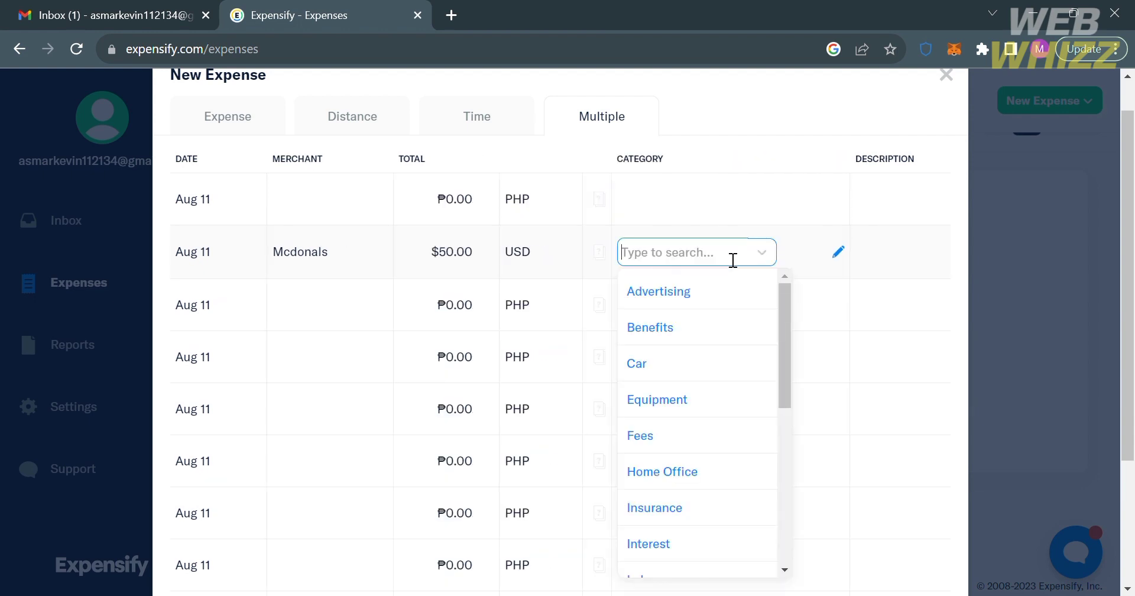
type("m")
left_click(722, 365)
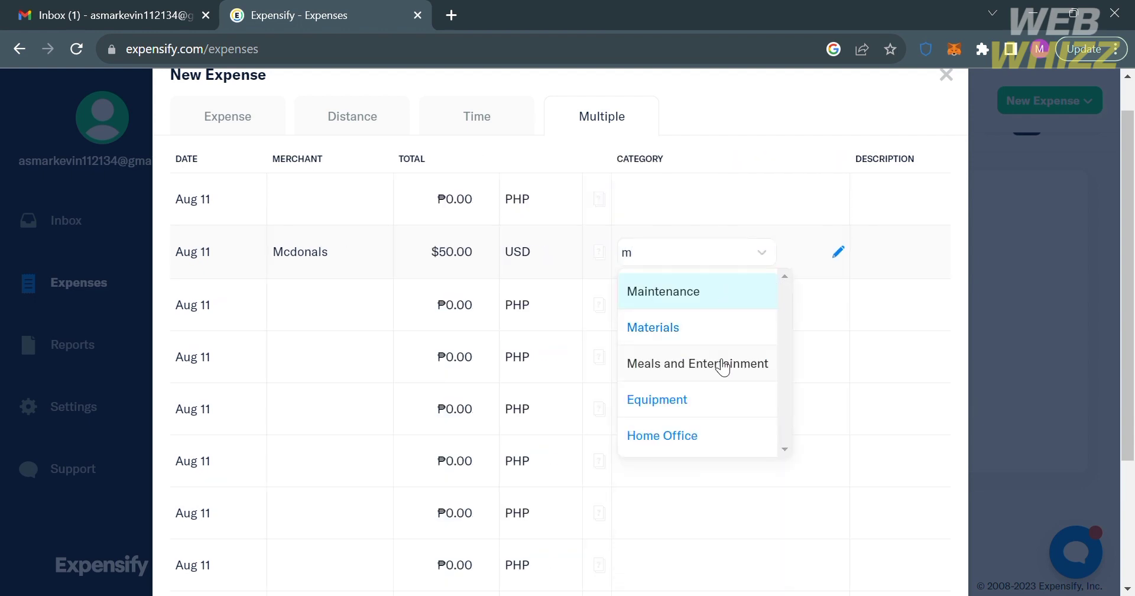
scroll(847, 279, "down", 1)
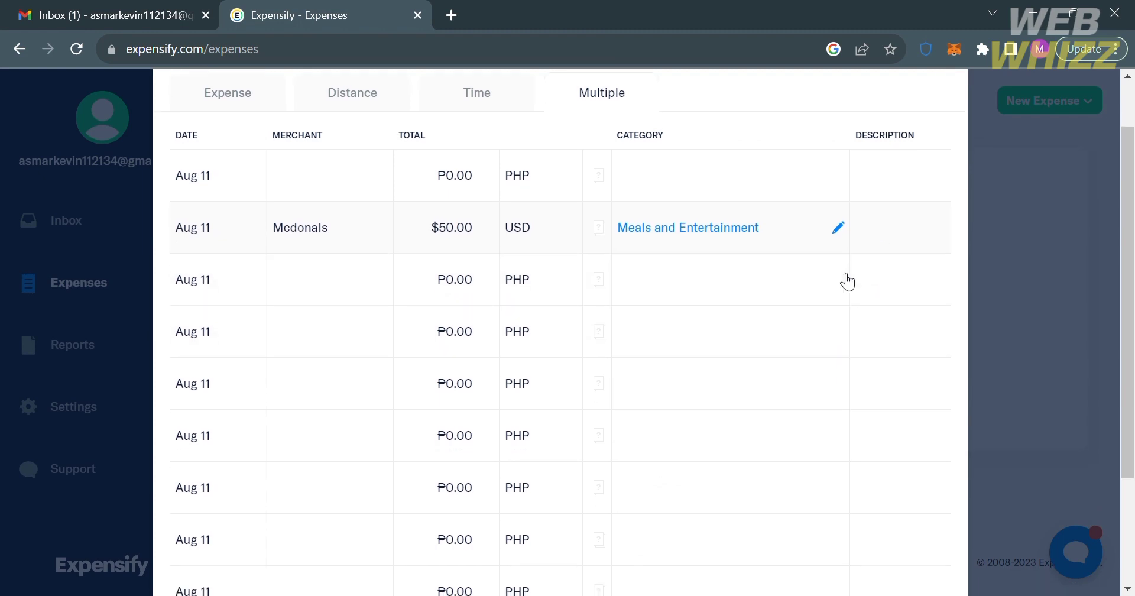
left_click(938, 239)
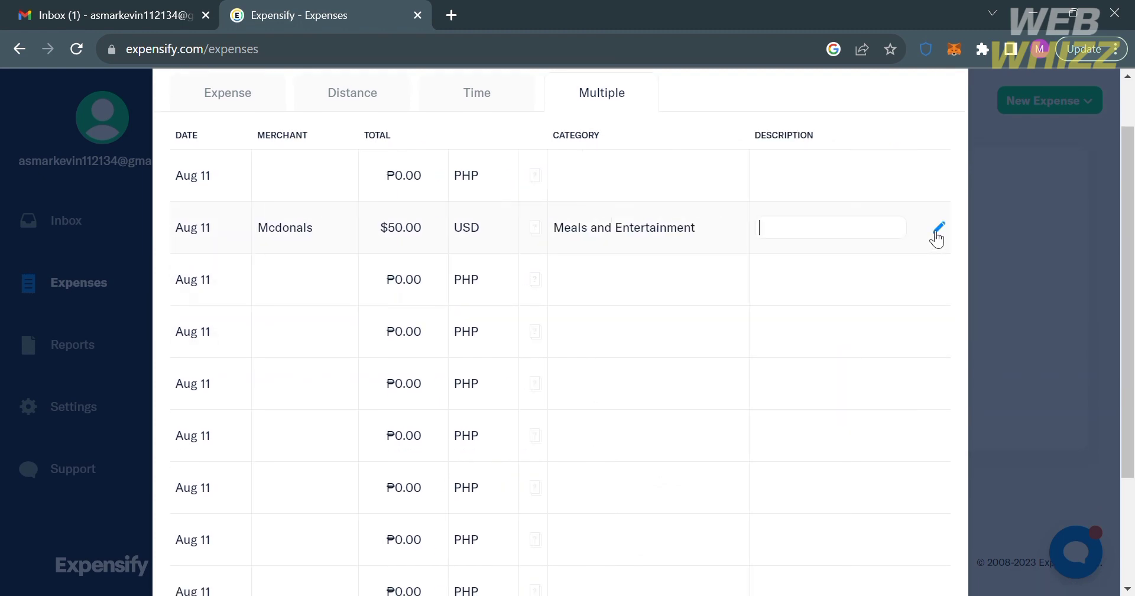
type("Dinner")
- Enter Walmart as the merchant of the first expense row
left_click(300, 190)
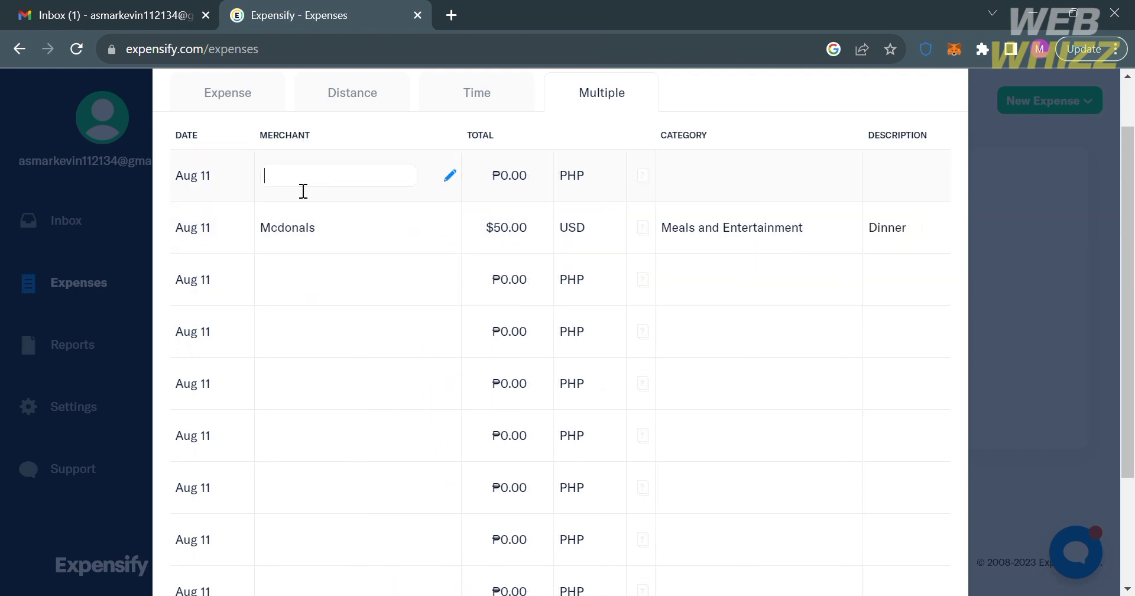
left_click(444, 197)
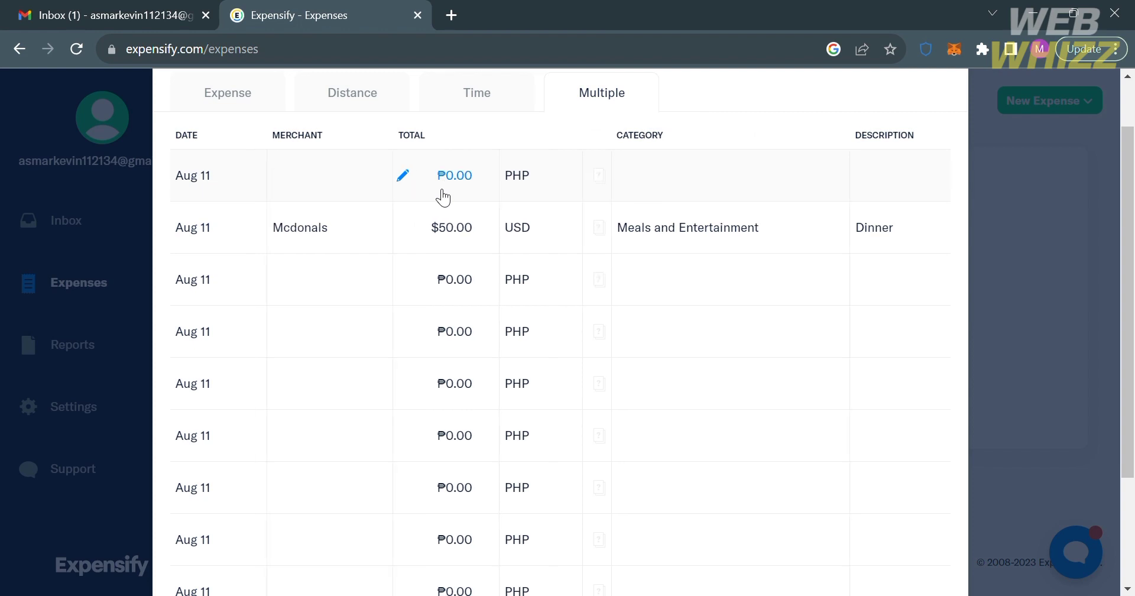
left_click(384, 185)
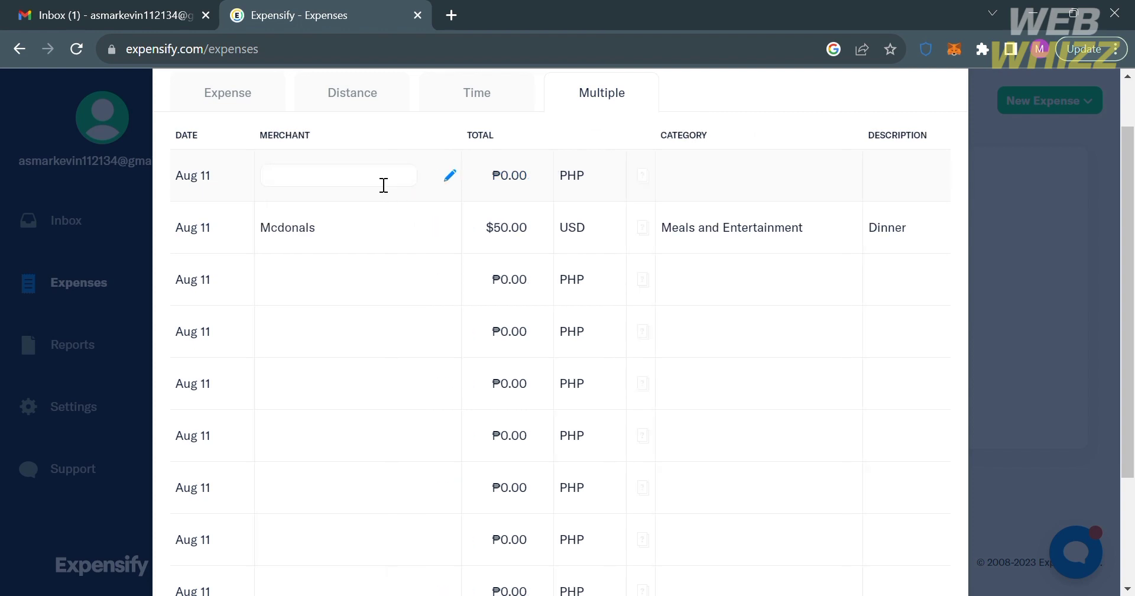
type("Walmart")
- Set the Walmart row's currency to USD $ and its total to 200
left_click(585, 177)
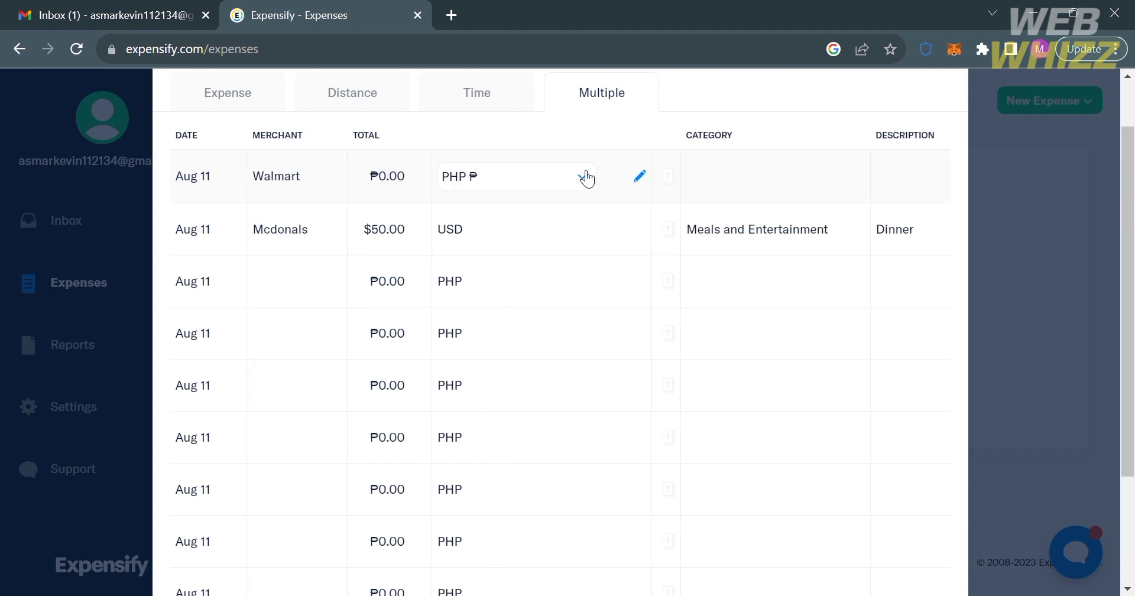
left_click(560, 177)
type("usd")
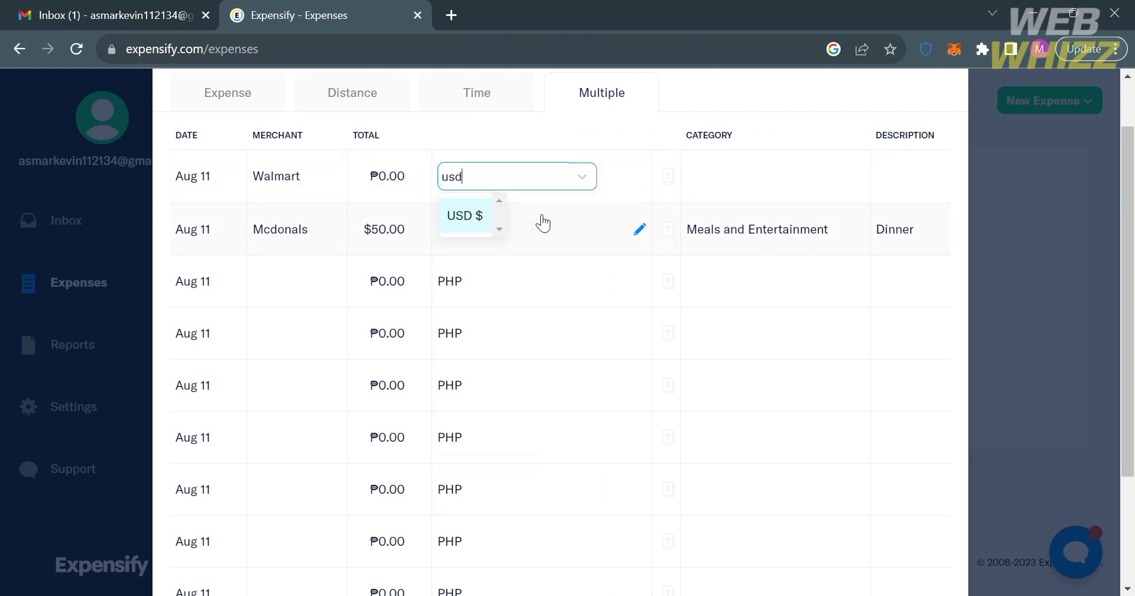
left_click(486, 214)
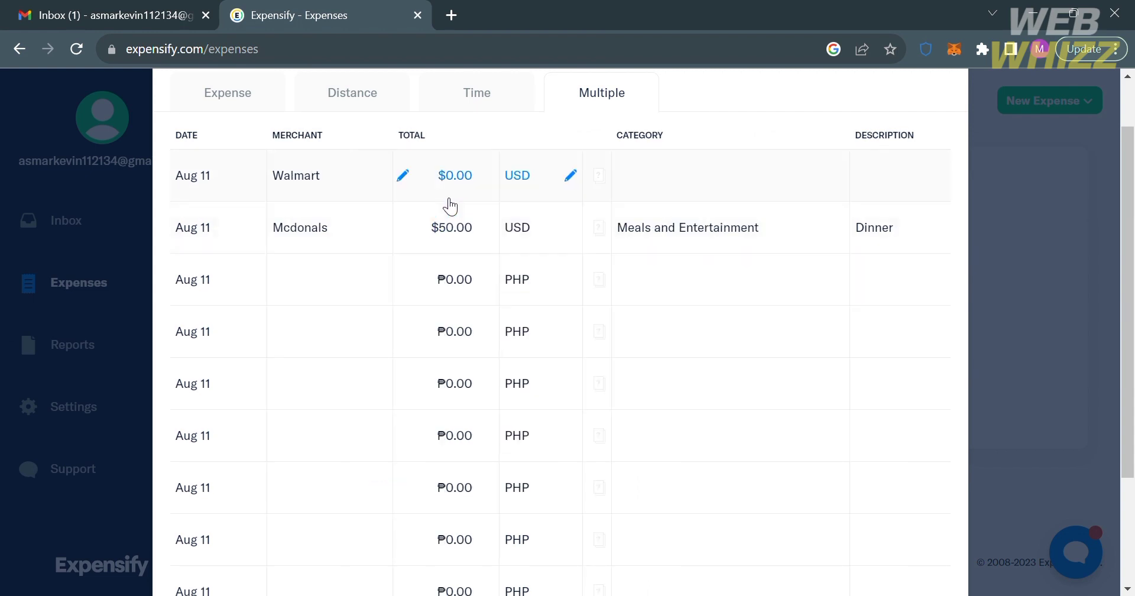
left_click(453, 177)
type("200")
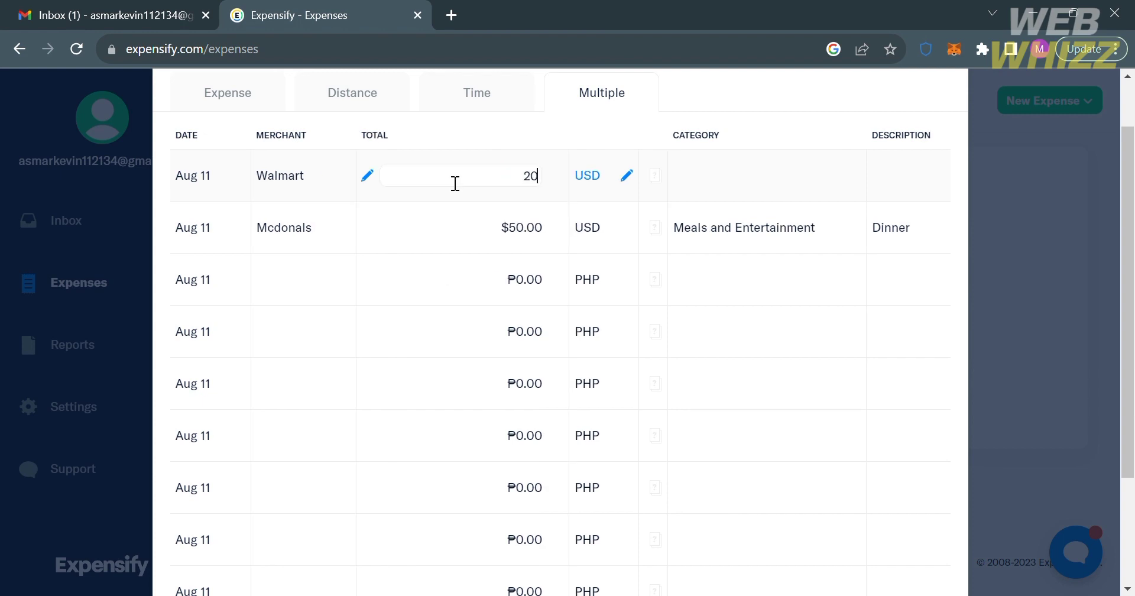
- Assign the Home Office category to the Walmart row and enter House needs as its description
left_click(711, 176)
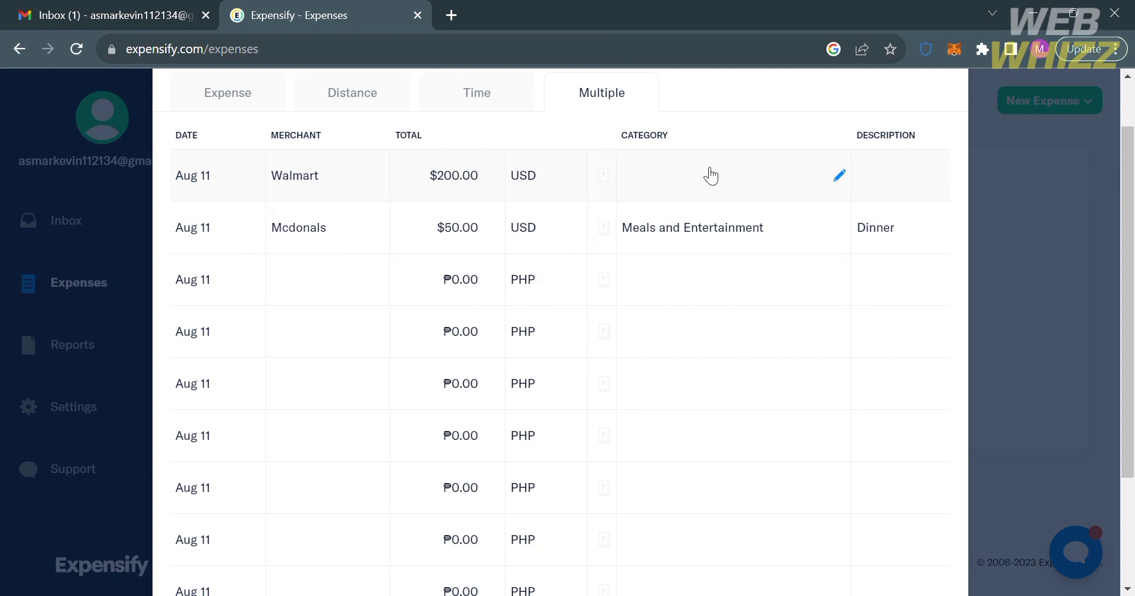
left_click(772, 175)
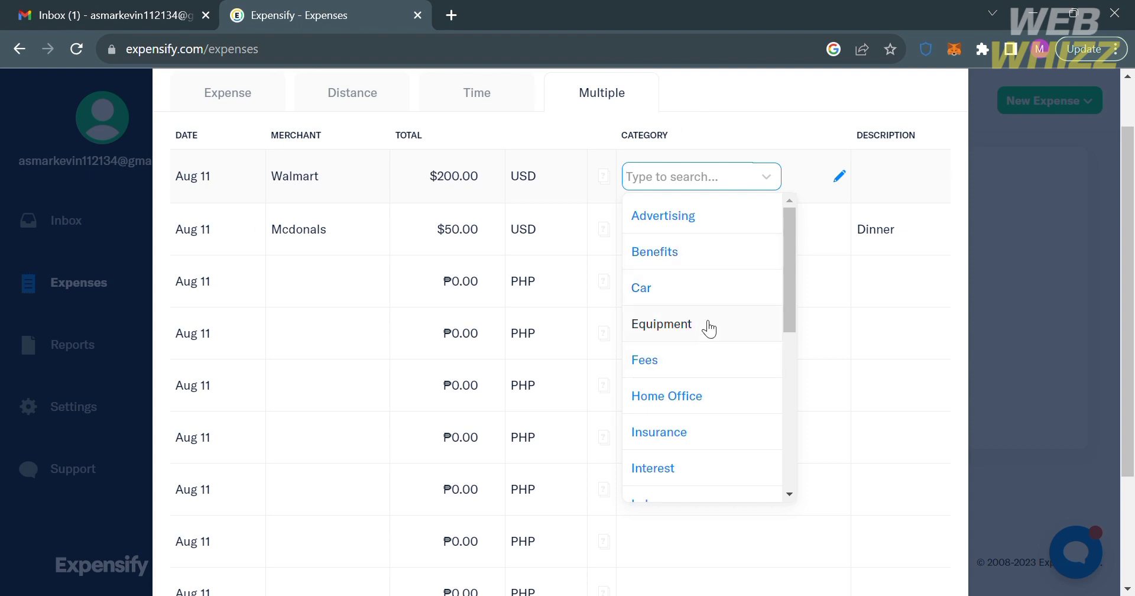
left_click(701, 414)
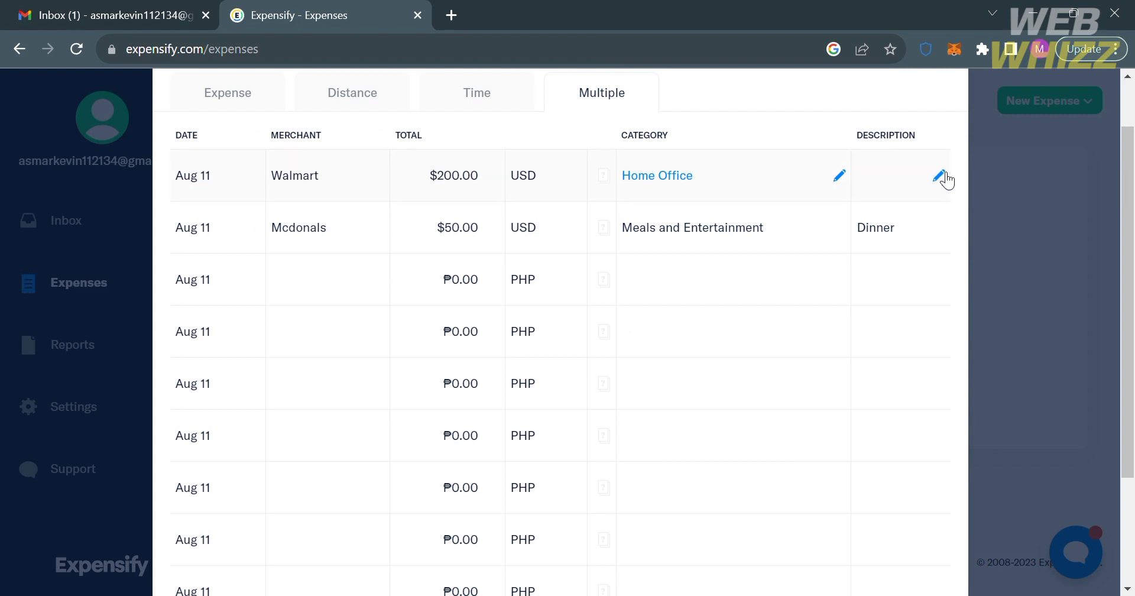
left_click(941, 176)
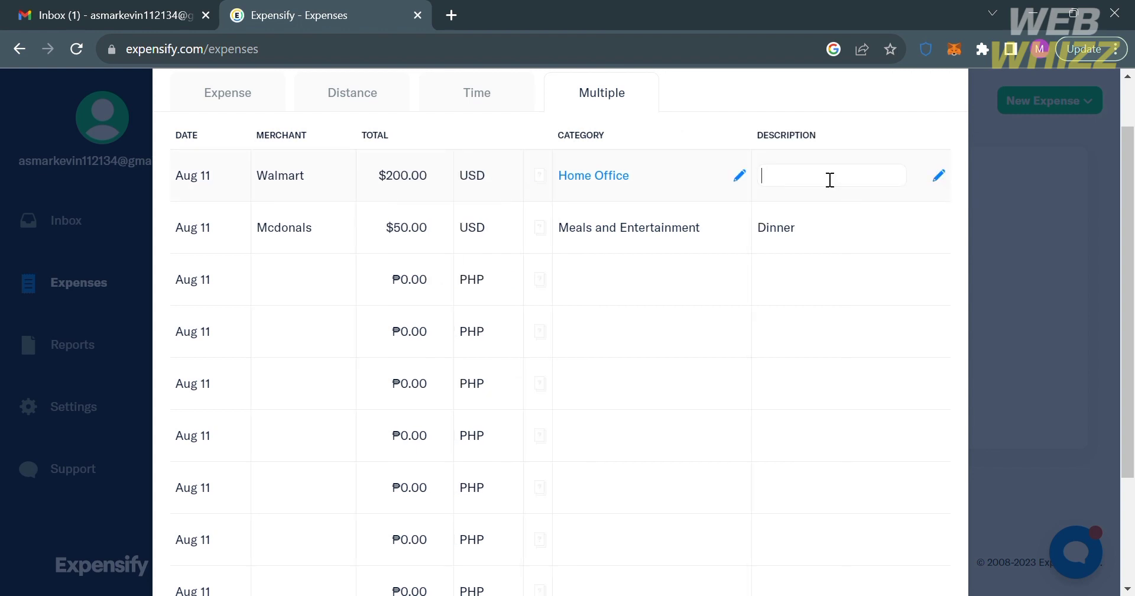
type("House needs")
left_click(314, 281)
- Return to the single expense form, check its receipt attachment option and save the Chipotle Mexican Grill expense
scroll(710, 414, "down", 3)
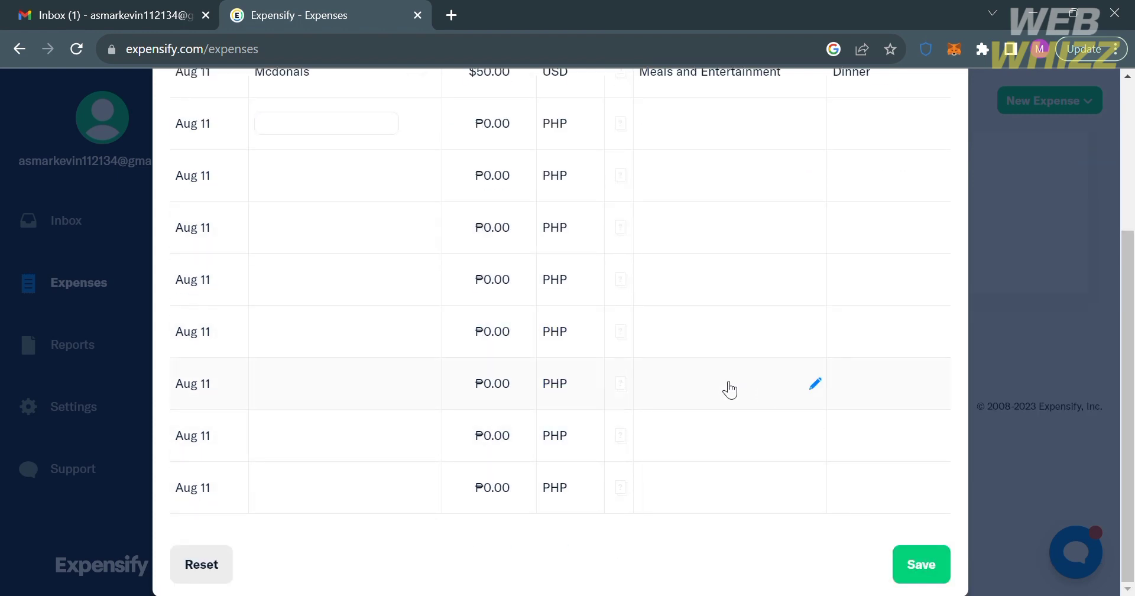
scroll(730, 388, "up", 3)
left_click(224, 160)
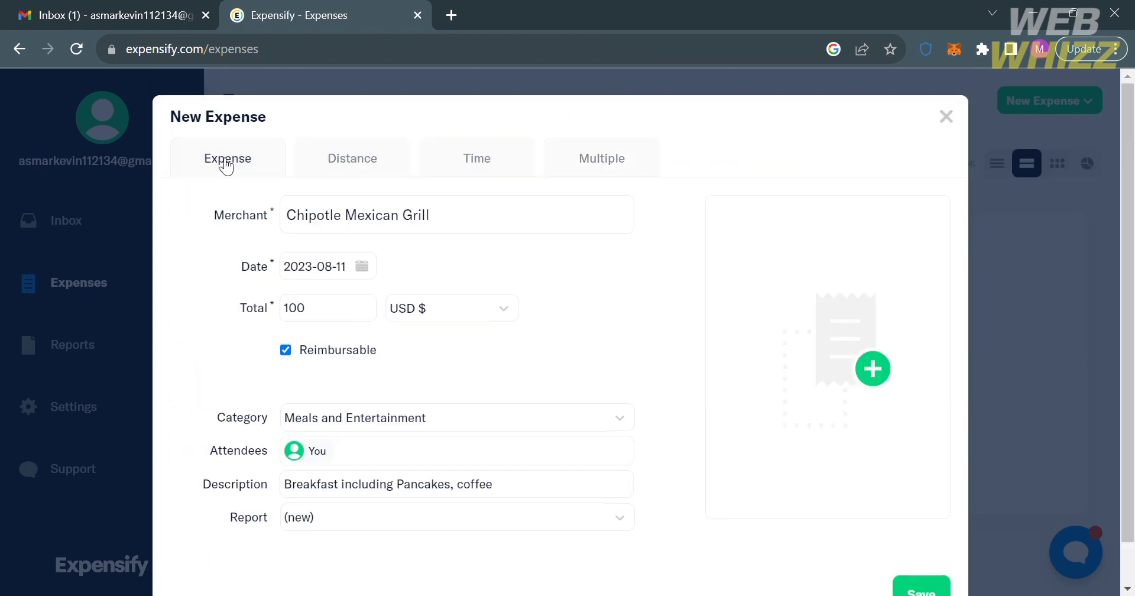
scroll(562, 342, "down", 2)
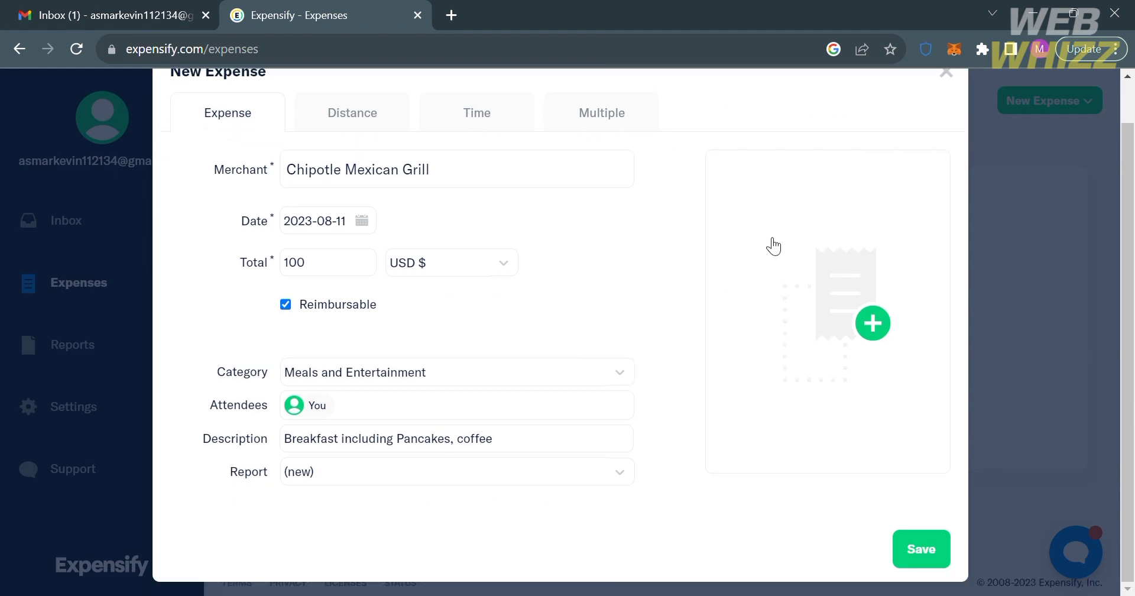
left_click(873, 323)
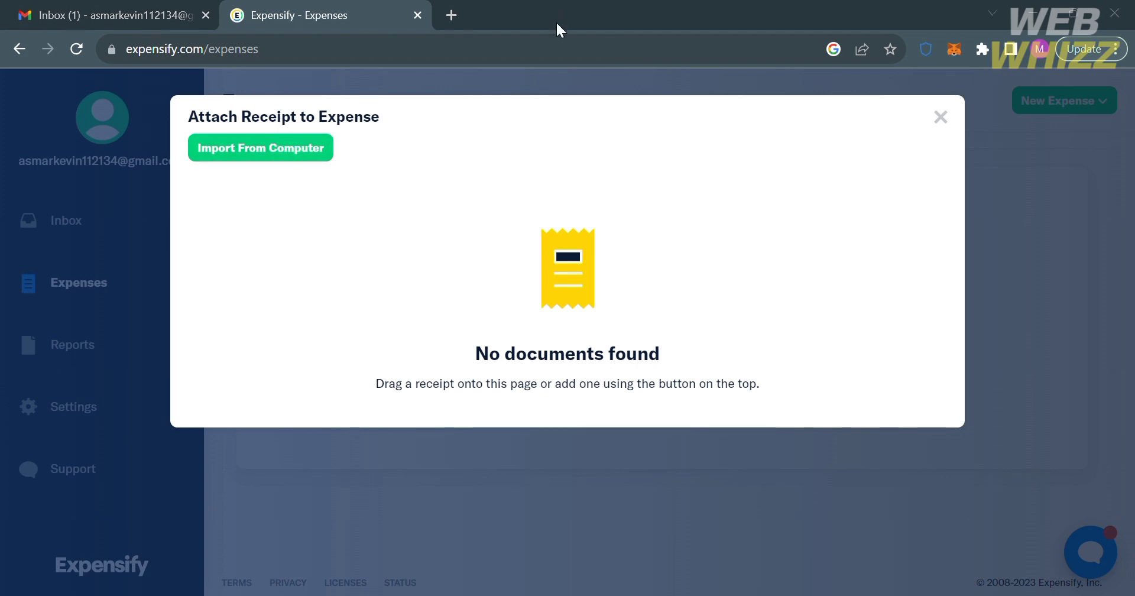
left_click(949, 121)
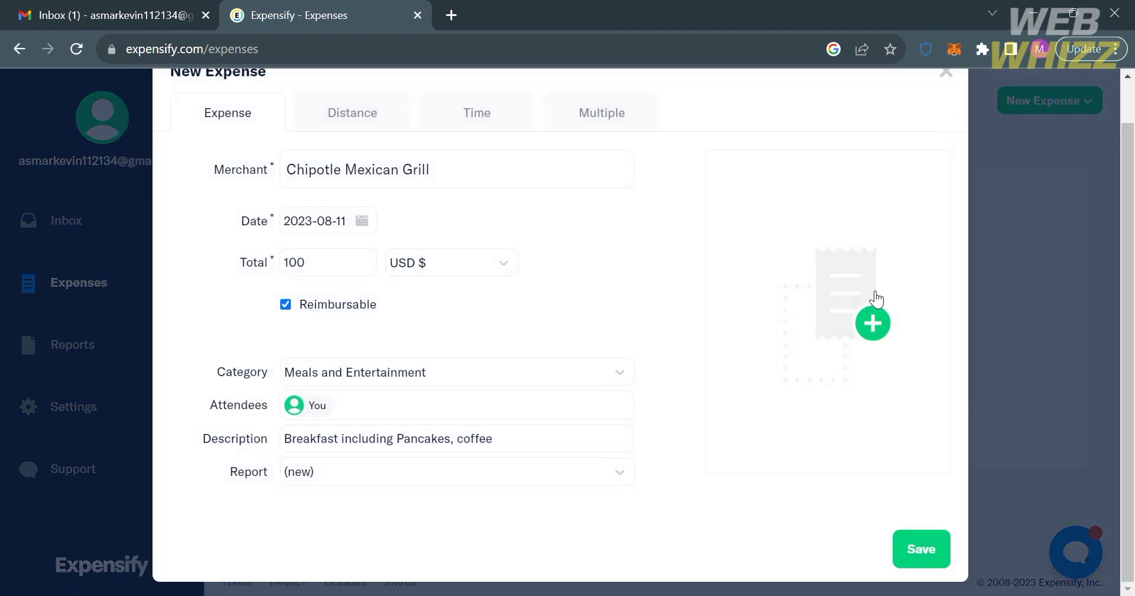
left_click(929, 542)
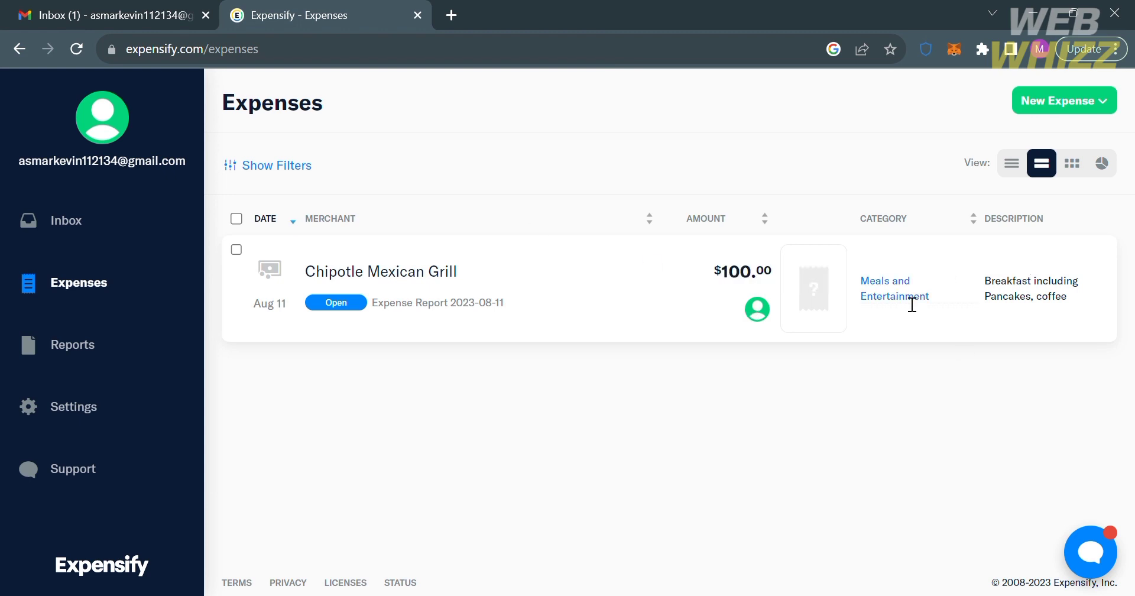
- Duplicate the Chipotle Mexican Grill expense
left_click(237, 250)
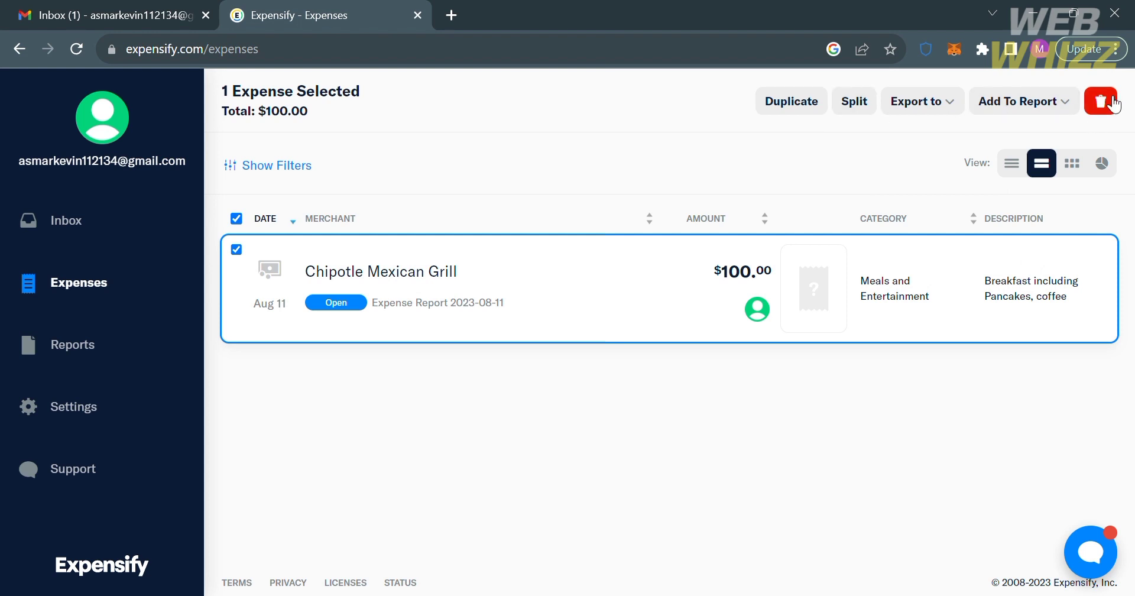
left_click(811, 117)
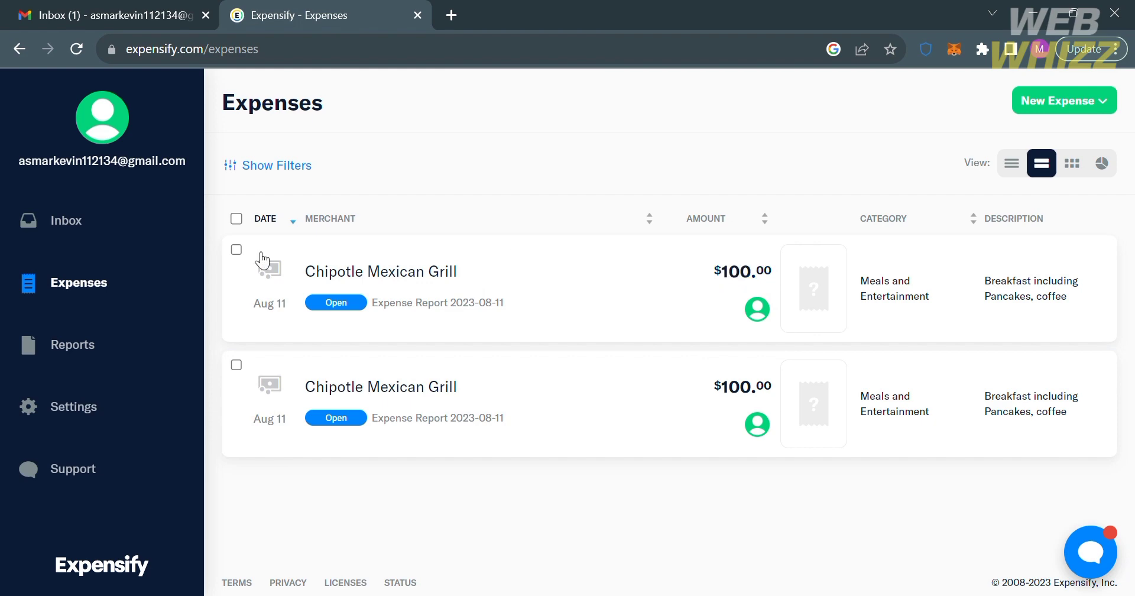
- Change the first Chipotle Mexican Grill expense to date 2023-08-09 and total 50, and save it
left_click(271, 302)
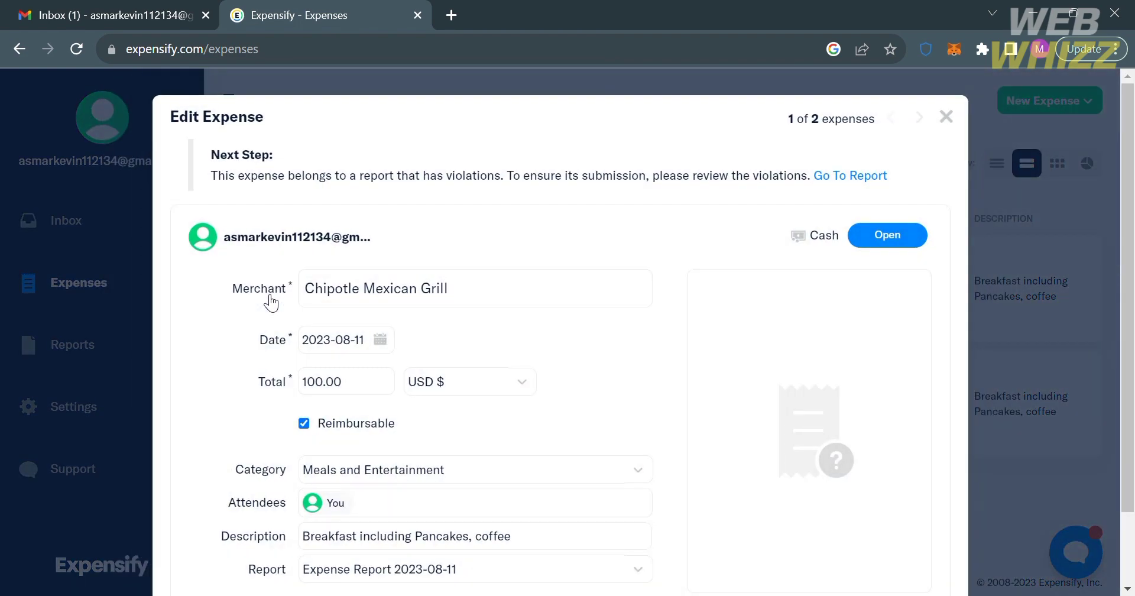
left_click(365, 346)
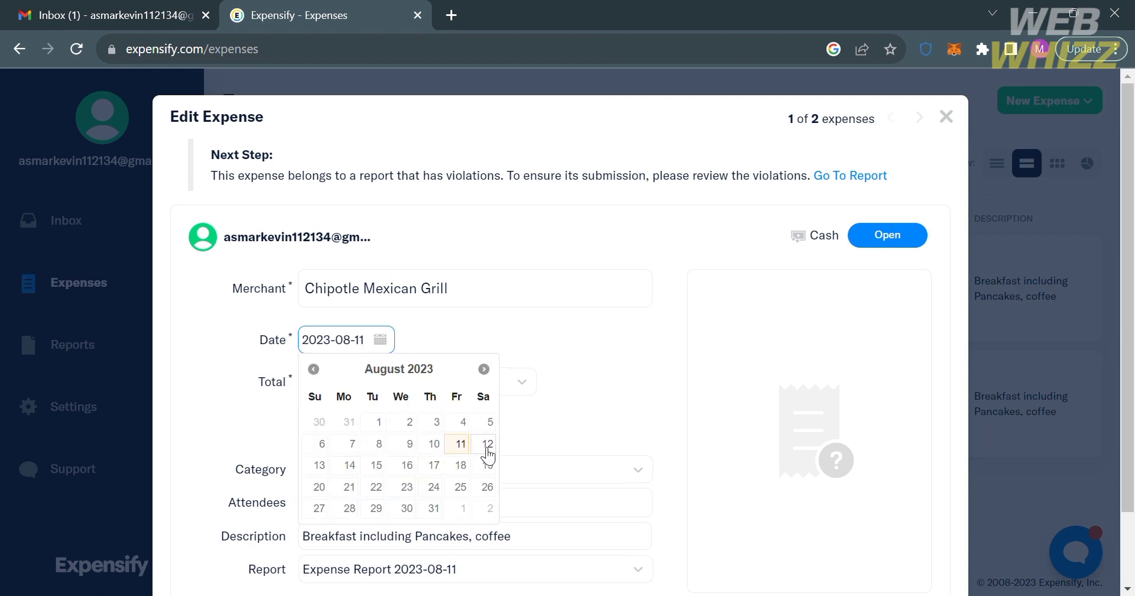
left_click(416, 449)
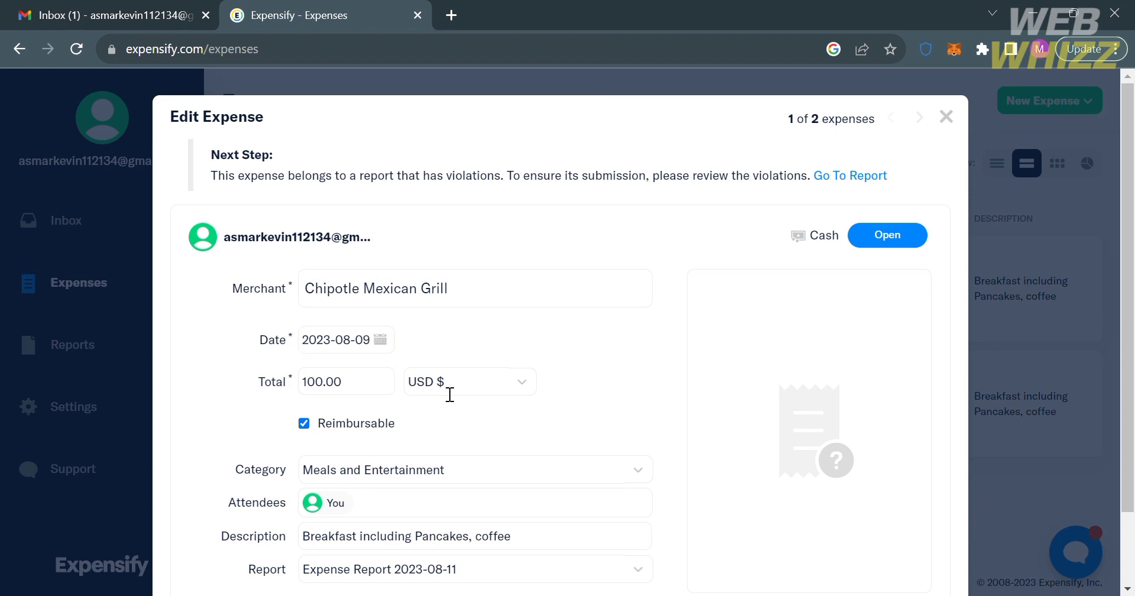
left_click(337, 391)
key("BackSpace")
key("BackSpace")
key("ctrl+a")
type("50")
scroll(535, 448, "down", 2)
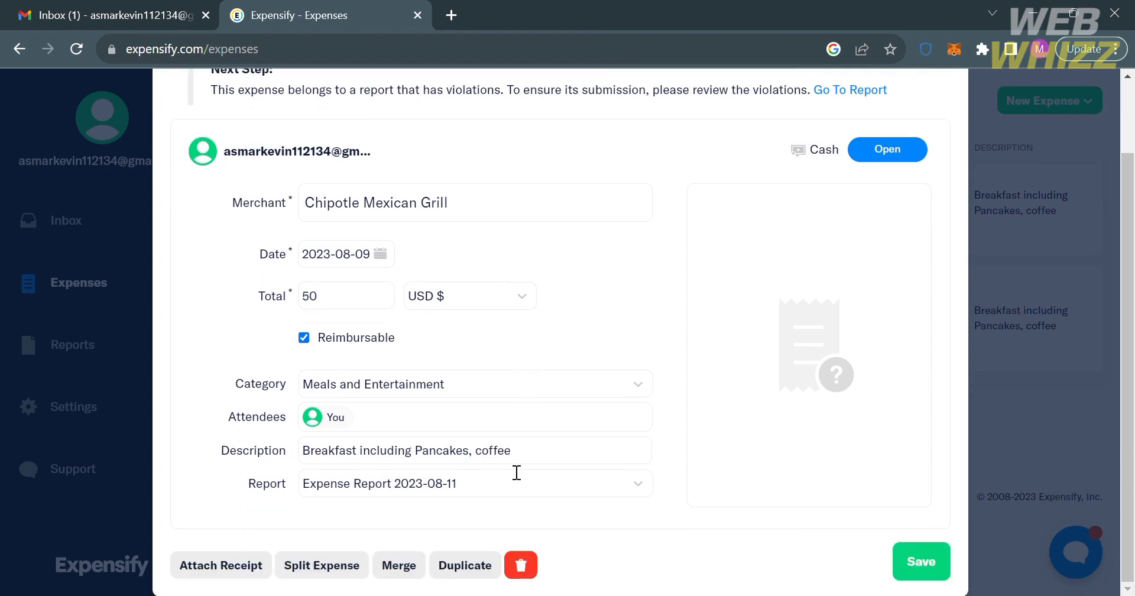
left_click(924, 563)
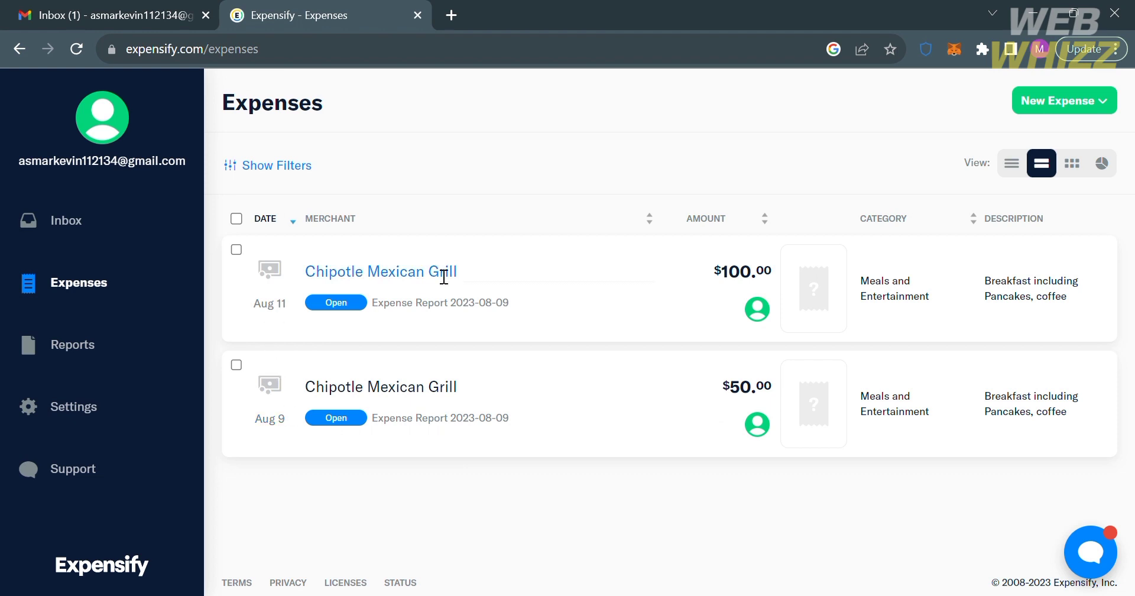
- Show the expenses as a chart and look over the options for creating a new expense
left_click(1103, 163)
left_click(1037, 106)
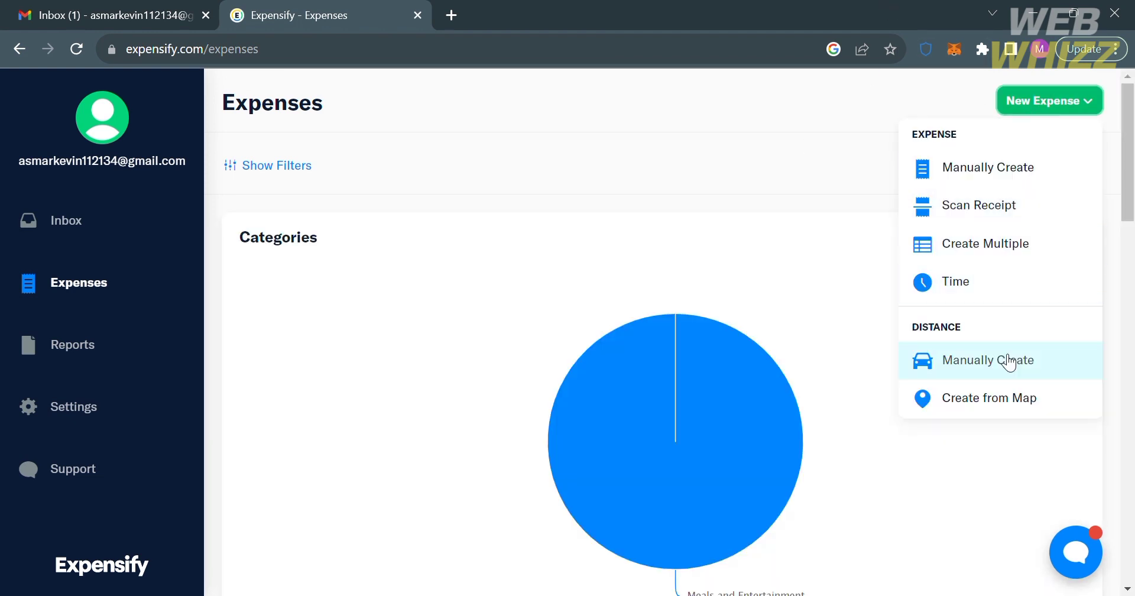
scroll(1010, 367, "down", 1)
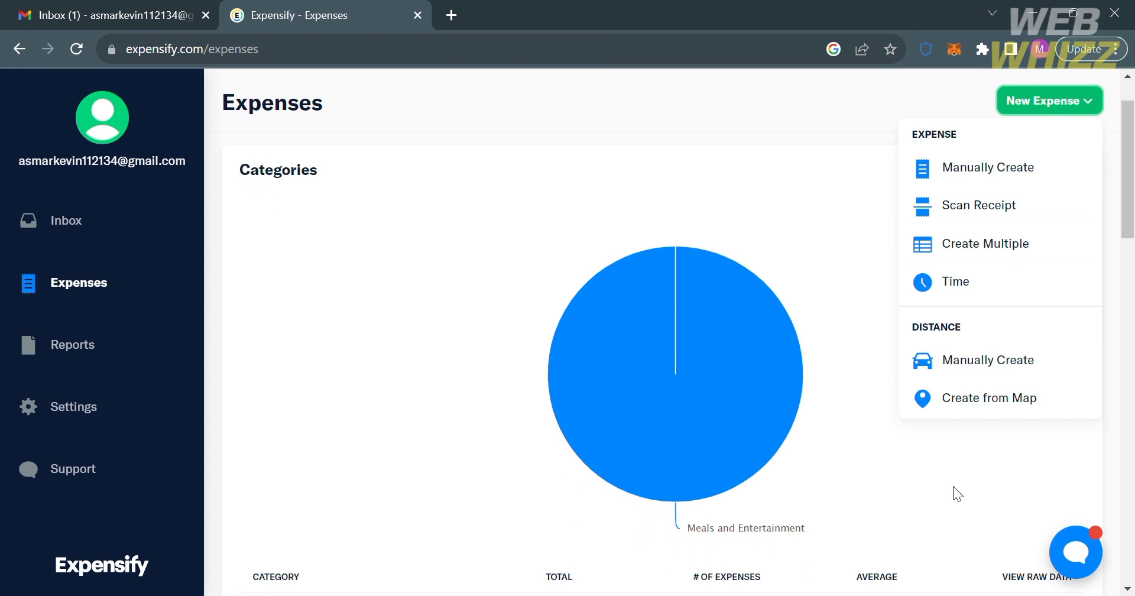
- Open Expense Report 2023-08-09 and examine its listed expenses, converted totals and notes
left_click(53, 348)
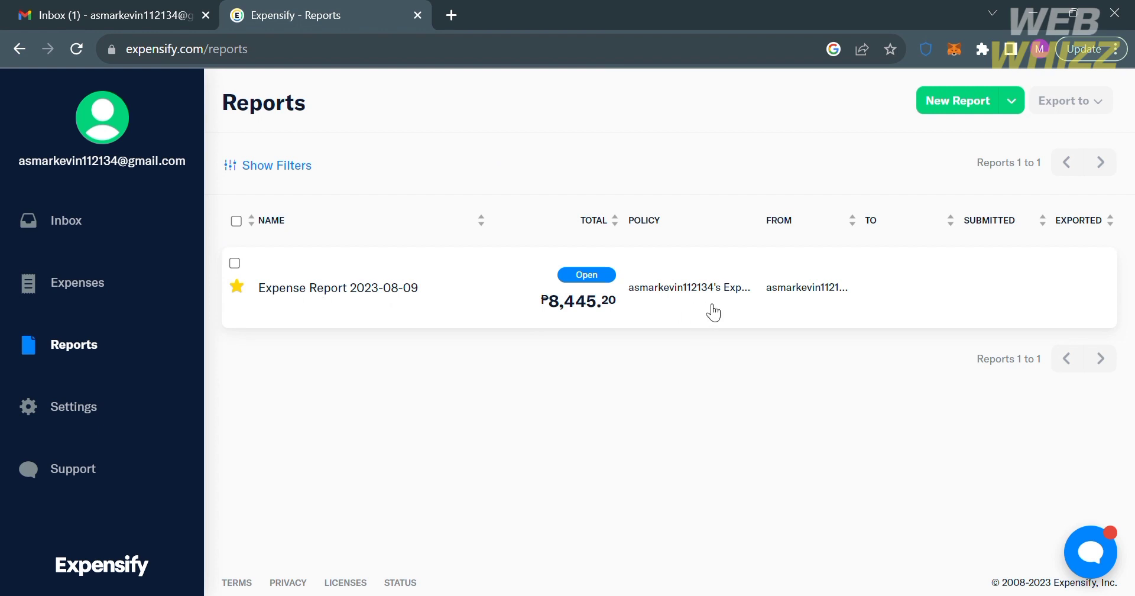
left_click(740, 310)
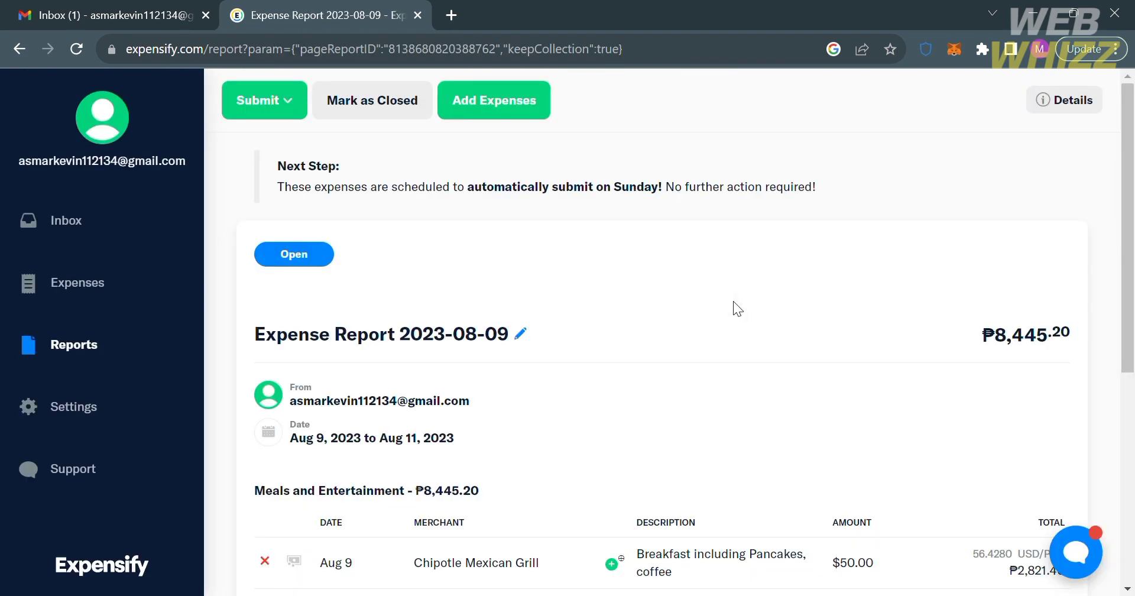
scroll(702, 357, "down", 4)
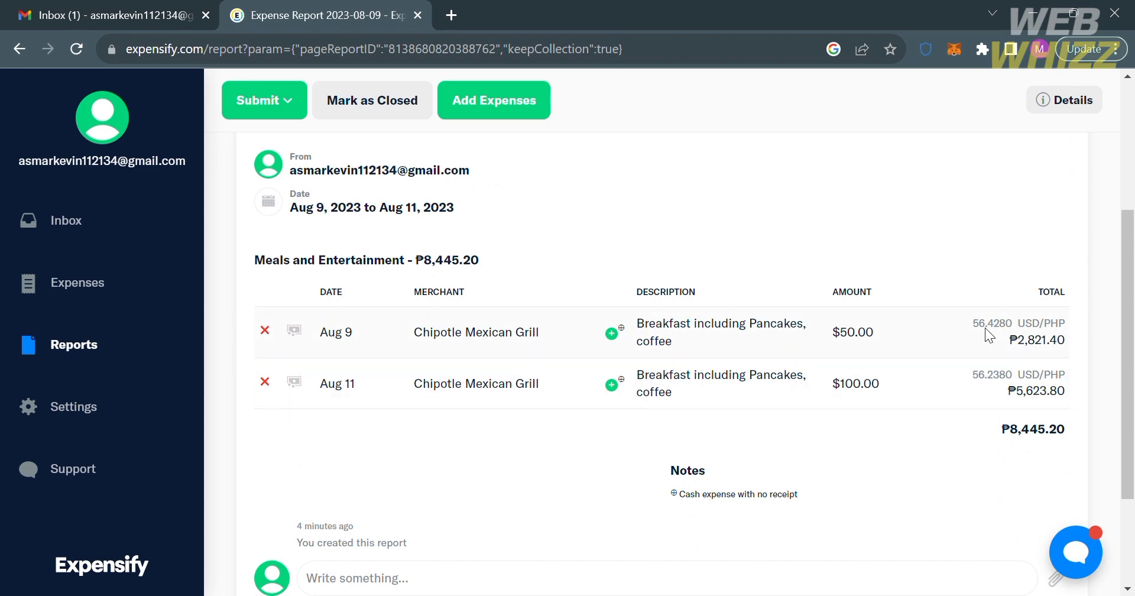
scroll(989, 250, "up", 2)
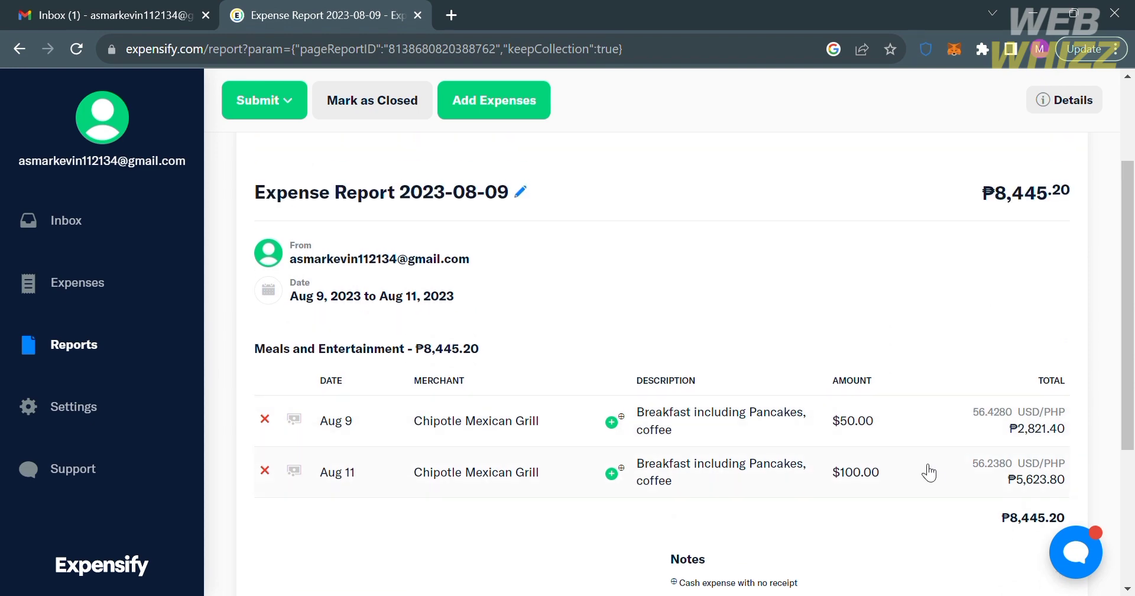
scroll(1012, 432, "up", 5)
scroll(1014, 432, "down", 5)
scroll(520, 482, "down", 5)
scroll(496, 481, "up", 8)
- Look over the report's submission options, including the recipient choices, without sending it
left_click(264, 100)
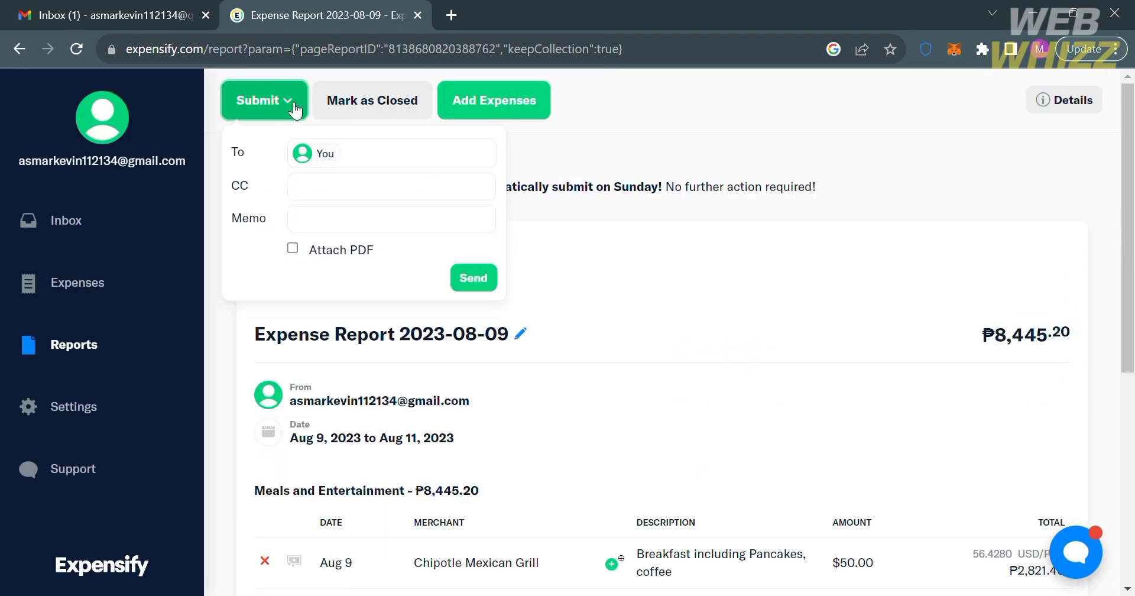
left_click(364, 157)
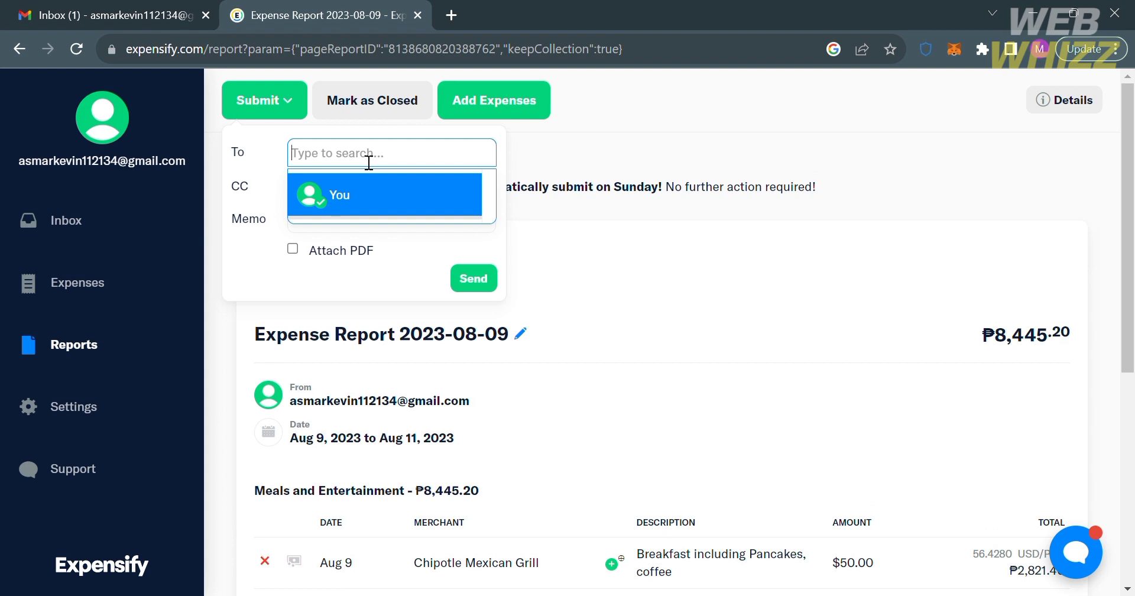
type("n")
key("BackSpace")
left_click(623, 249)
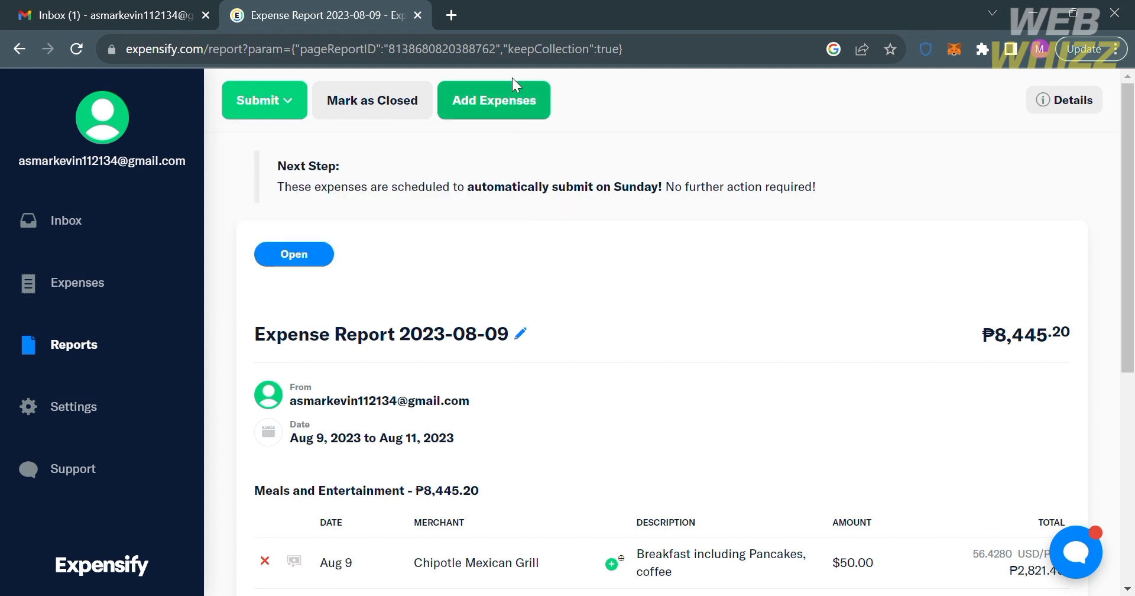
- Mark Expense Report 2023-08-09 as closed
left_click(382, 106)
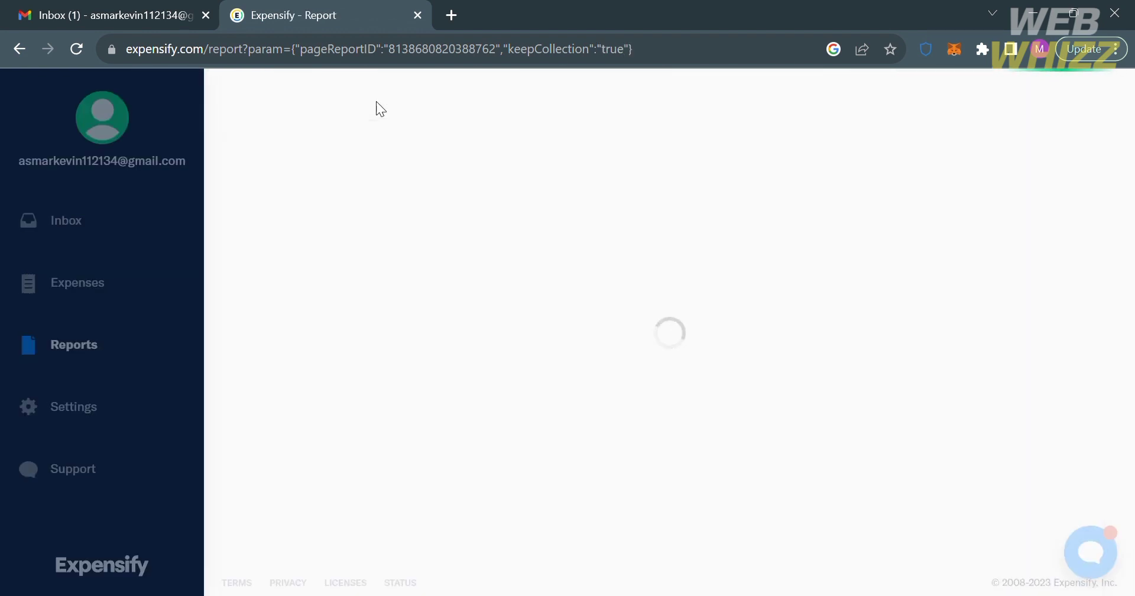